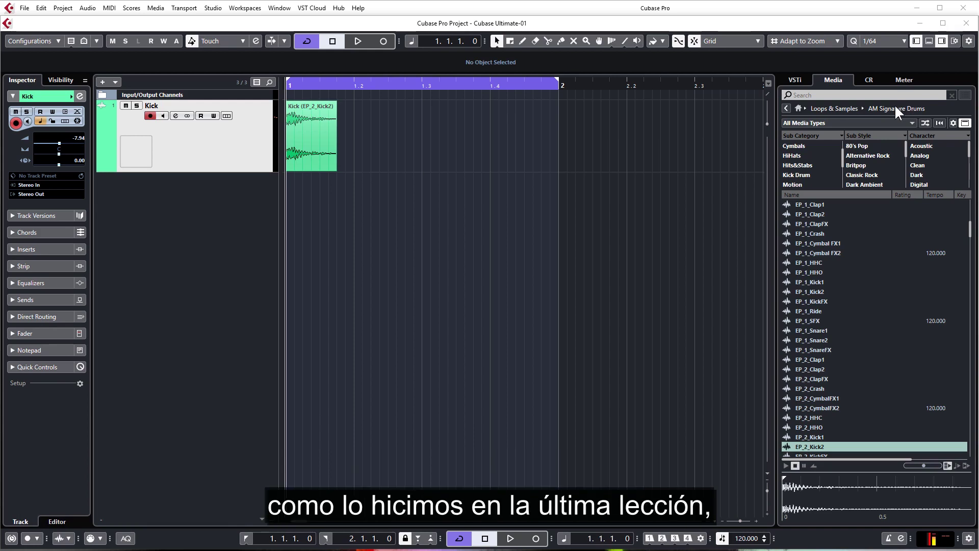
Step: Filter the Media library by 'snare' and audition samples, settling on ABT_2_Snare2
{"action": "left_click", "coordinate": [878, 93]}
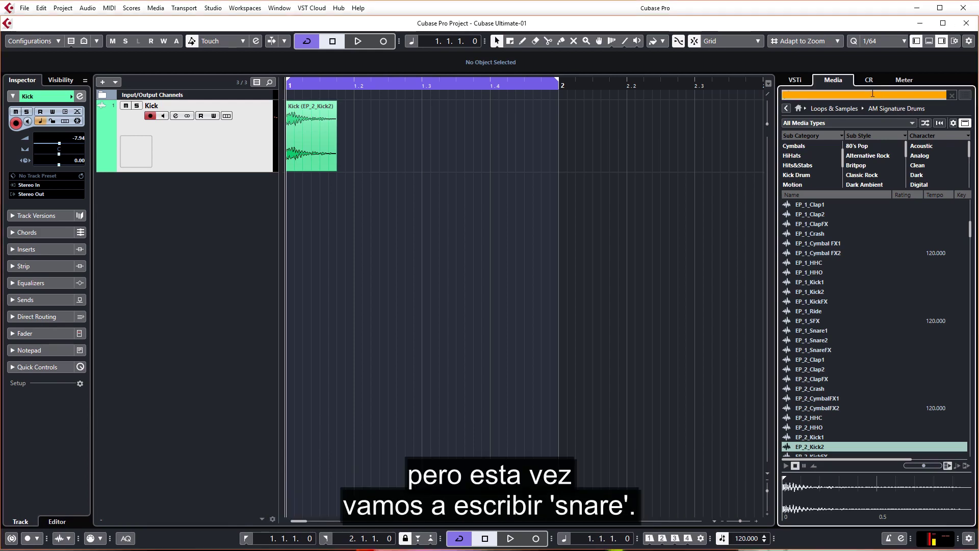
{"action": "type", "text": "snare"}
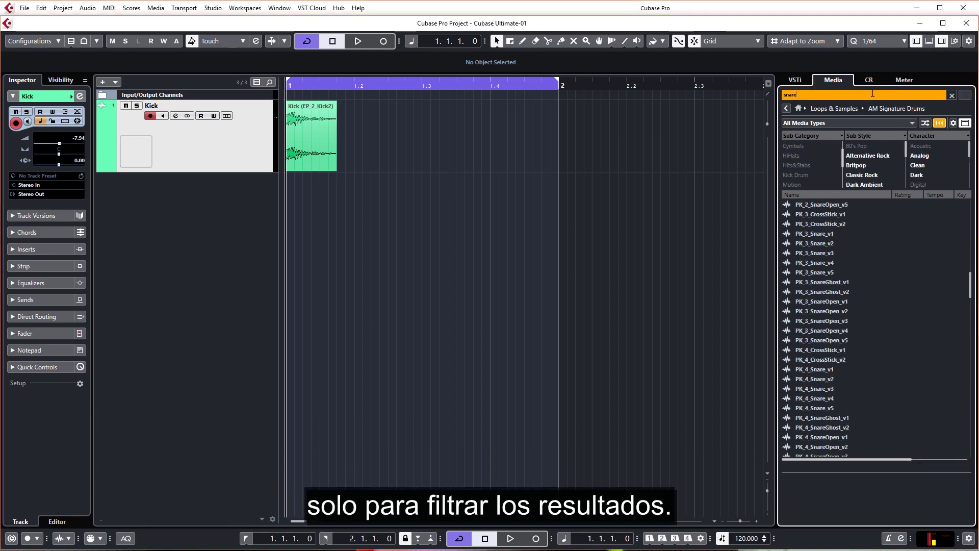
{"action": "scroll", "coordinate": [898, 390], "scroll_direction": "up", "scroll_amount": 10}
{"action": "scroll", "coordinate": [884, 385], "scroll_direction": "up", "scroll_amount": 8}
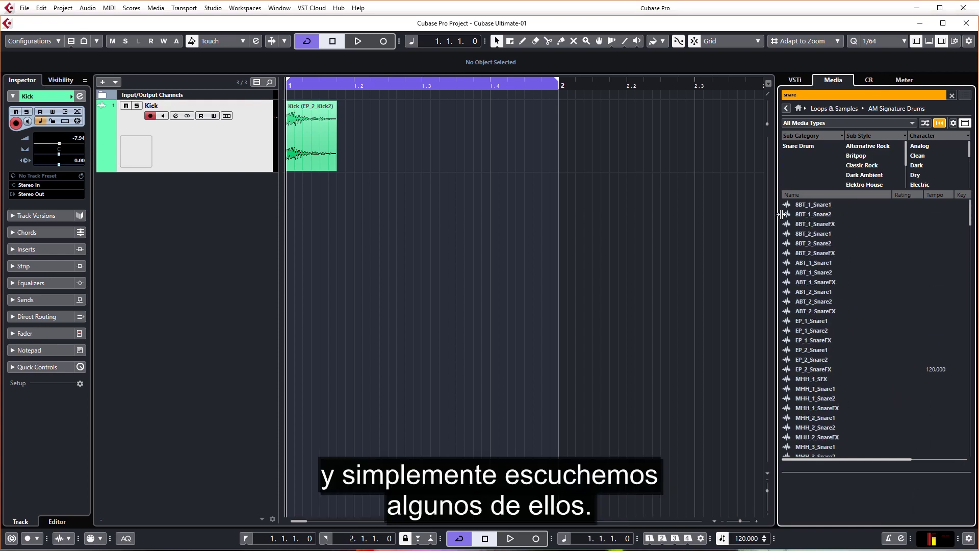
{"action": "left_click", "coordinate": [812, 349]}
{"action": "left_click", "coordinate": [813, 301]}
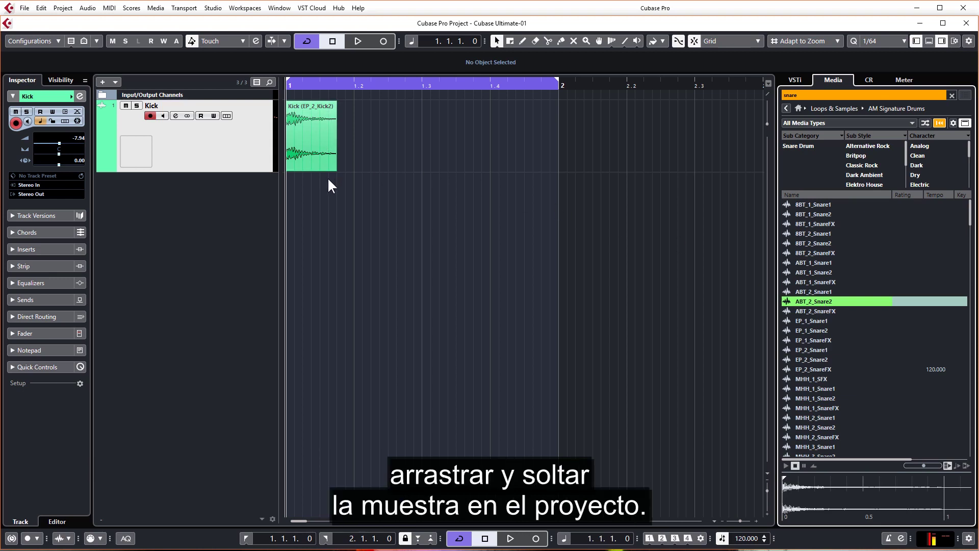
Step: Create a sampler track from the ABT_2_Snare2 sample in the Media list
{"action": "right_click", "coordinate": [828, 302]}
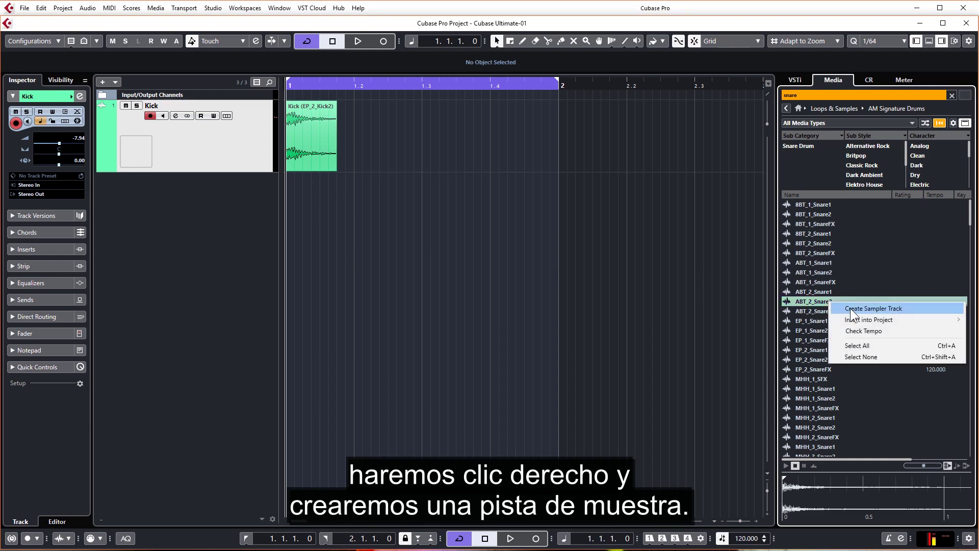
{"action": "left_click", "coordinate": [849, 307]}
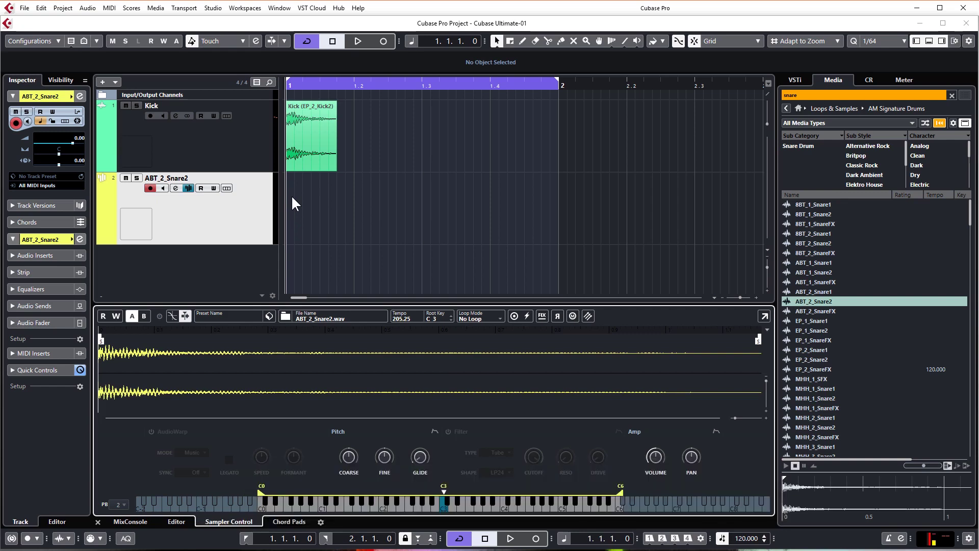
Step: Draw an empty MIDI part from bar 1 to bar 2 on the ABT_2_Snare2 track
{"action": "right_click", "coordinate": [302, 197]}
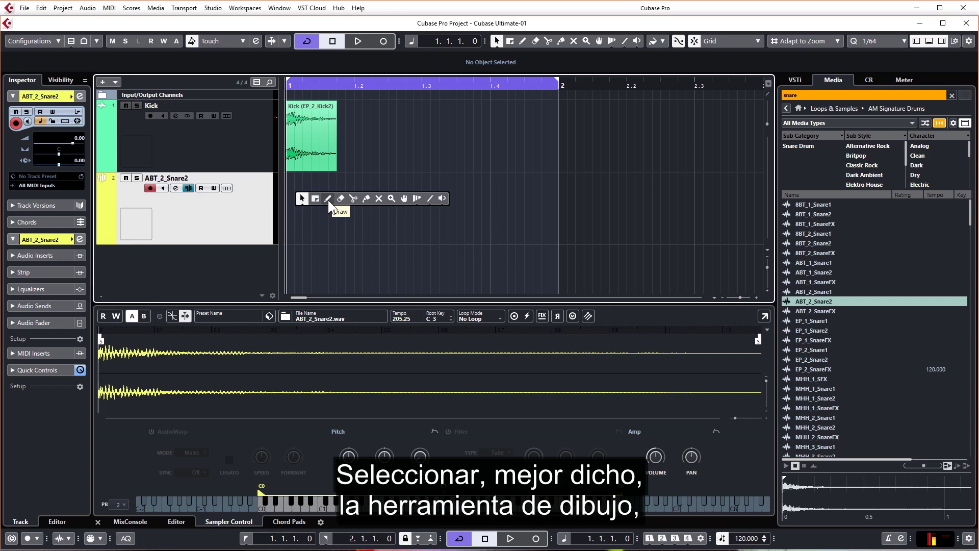
{"action": "left_click", "coordinate": [328, 200]}
{"action": "right_click", "coordinate": [328, 200]}
{"action": "left_click", "coordinate": [301, 198]}
{"action": "key", "text": "alt"}
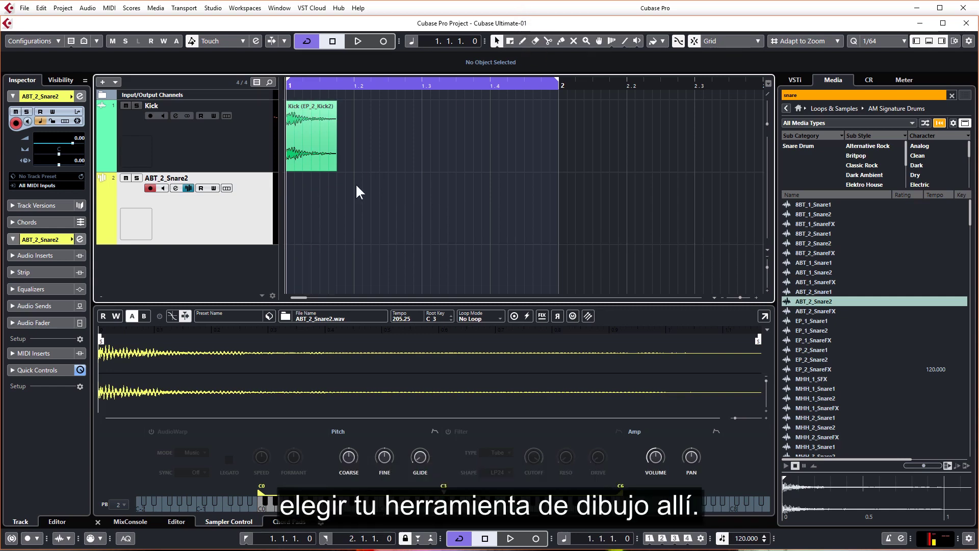
{"action": "key", "text": "alt"}
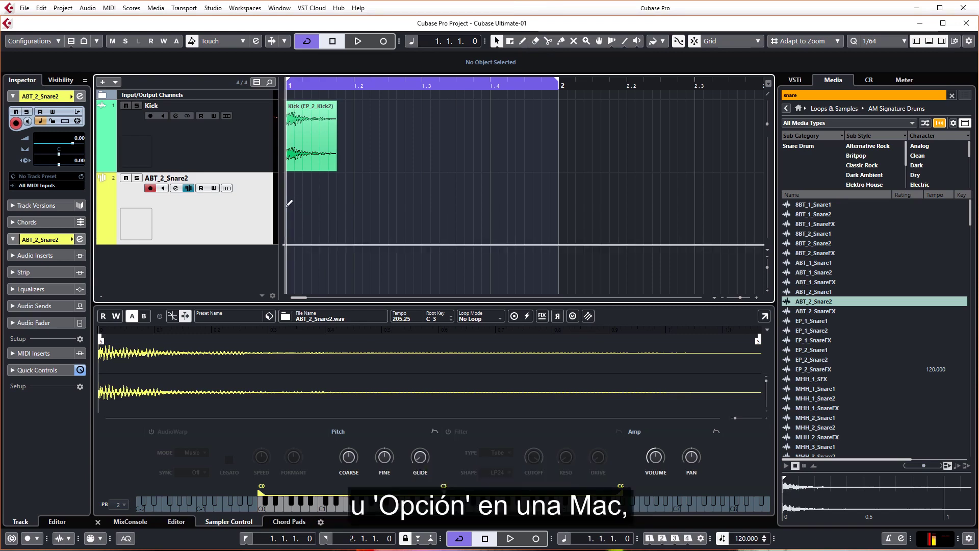
{"action": "left_click_drag", "start_coordinate": [289, 203], "coordinate": [562, 212]}
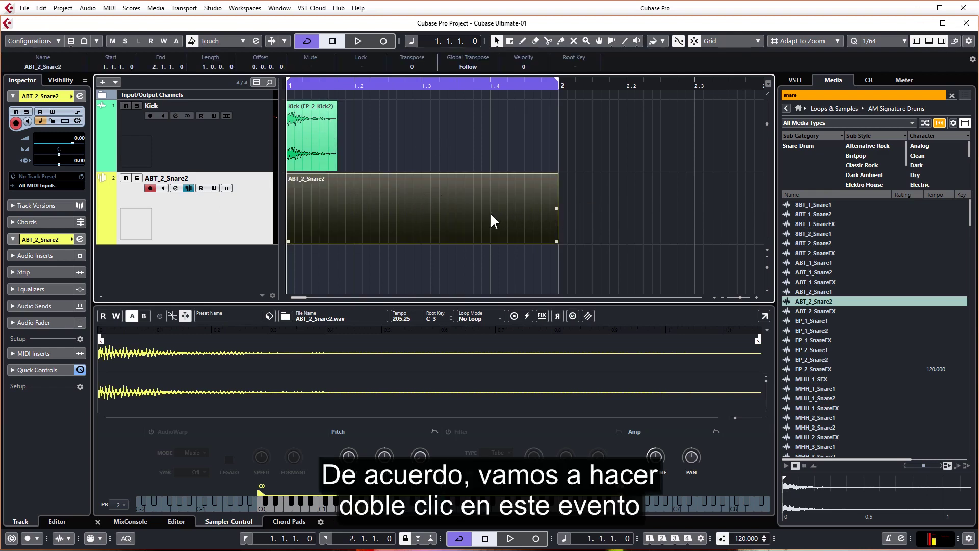
Step: Open the snare part, audition C3, and pull the snare track's volume fader down nearer the kick's level
{"action": "double_click", "coordinate": [476, 212]}
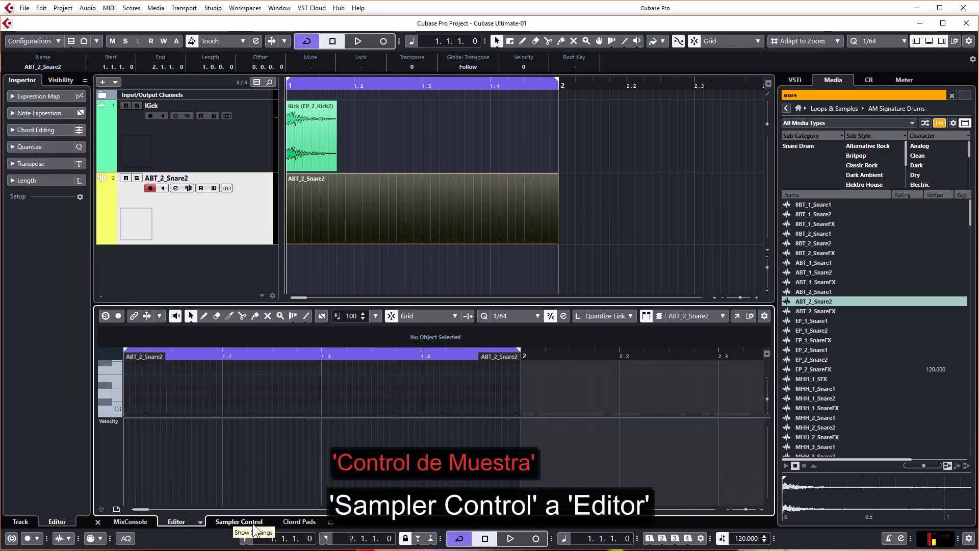
{"action": "left_click", "coordinate": [115, 408]}
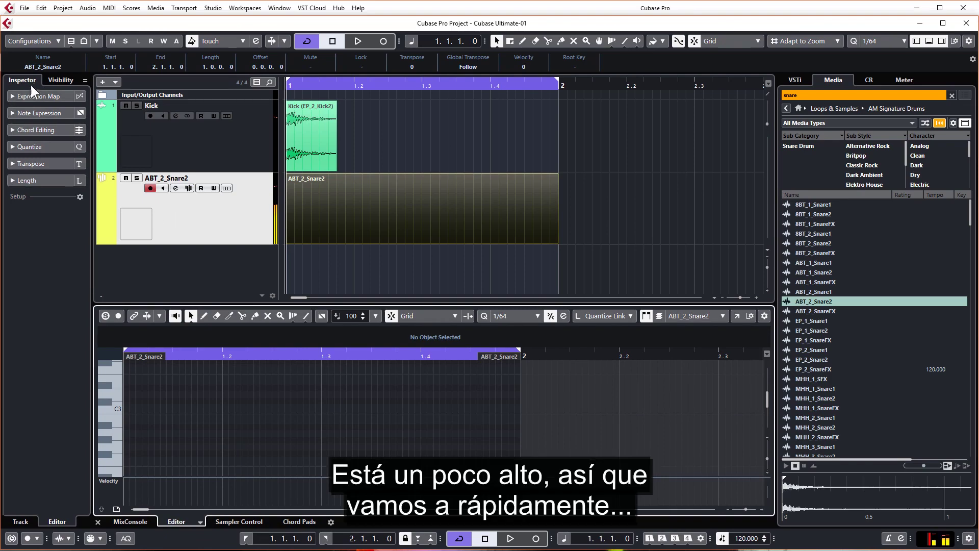
{"action": "left_click", "coordinate": [228, 228]}
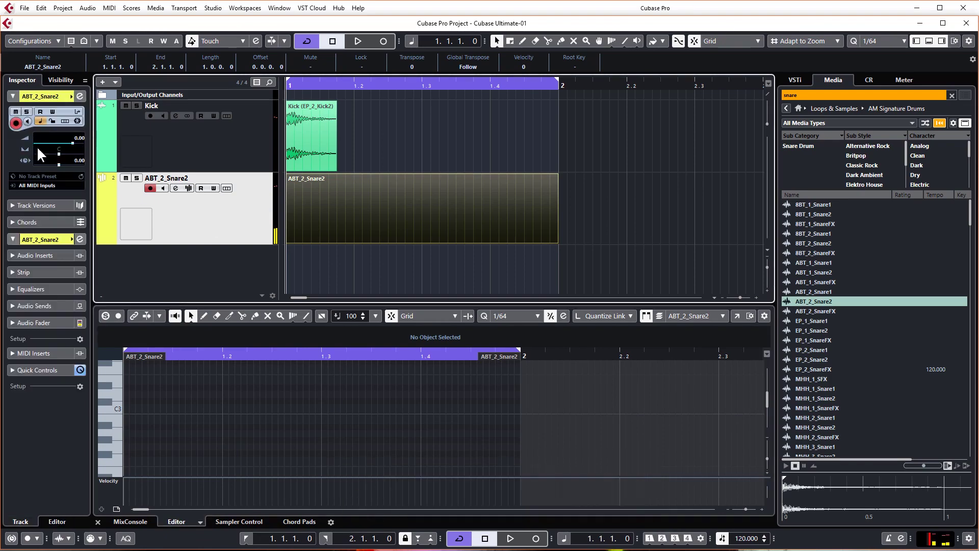
{"action": "left_click_drag", "start_coordinate": [68, 141], "coordinate": [61, 142]}
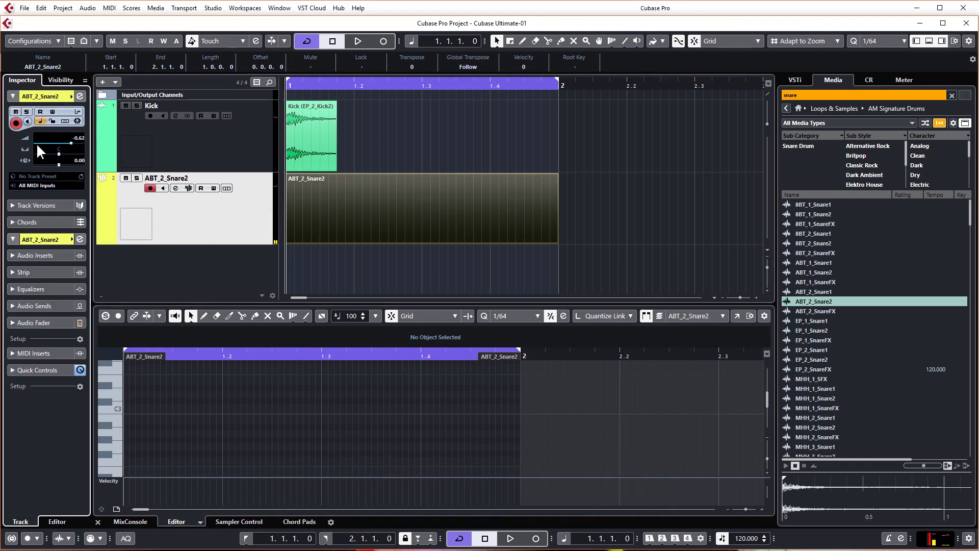
{"action": "left_click", "coordinate": [58, 143]}
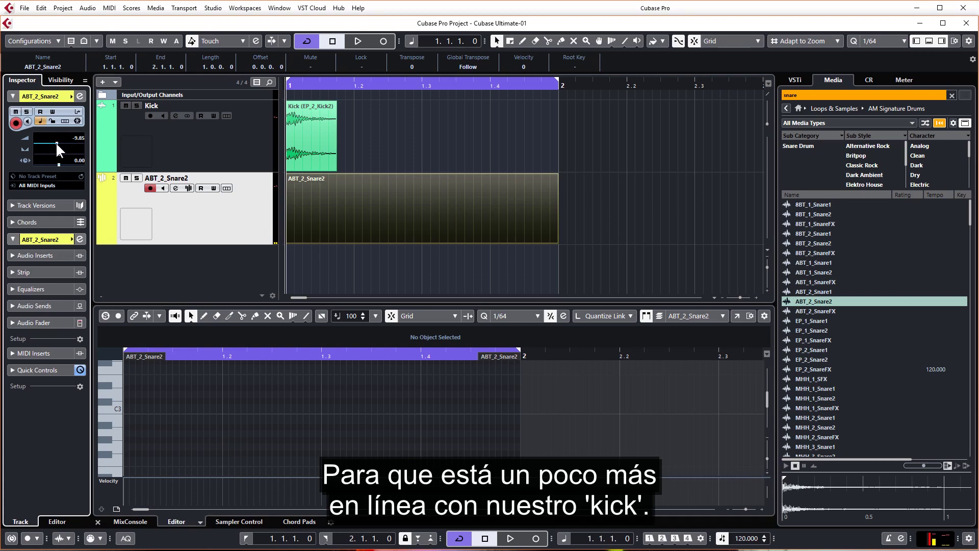
{"action": "left_click", "coordinate": [116, 406]}
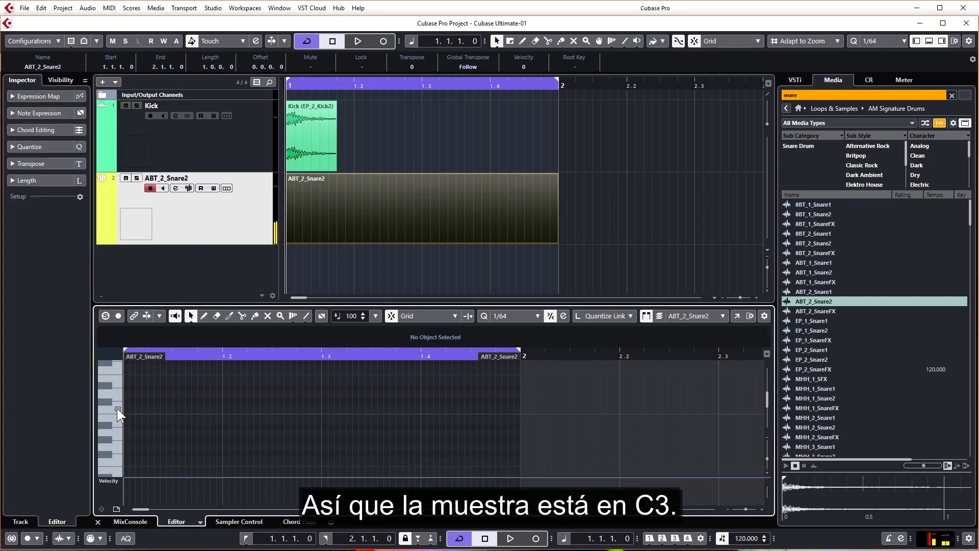
{"action": "left_click", "coordinate": [117, 408]}
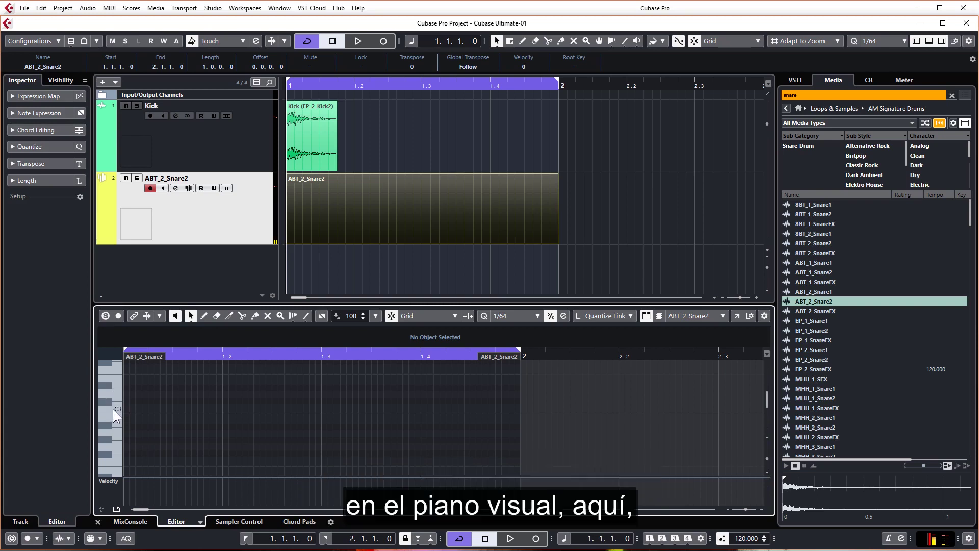
{"action": "left_click", "coordinate": [114, 409]}
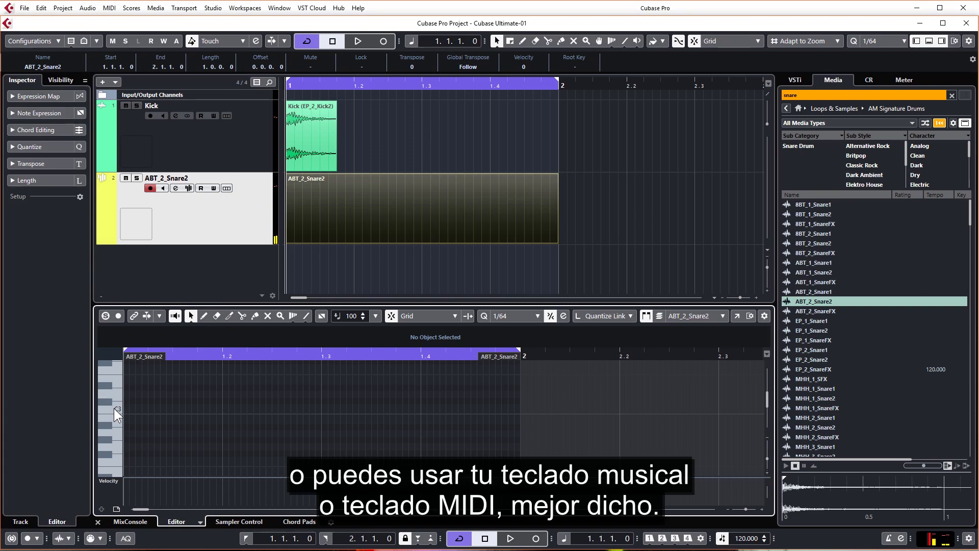
{"action": "left_click", "coordinate": [229, 521]}
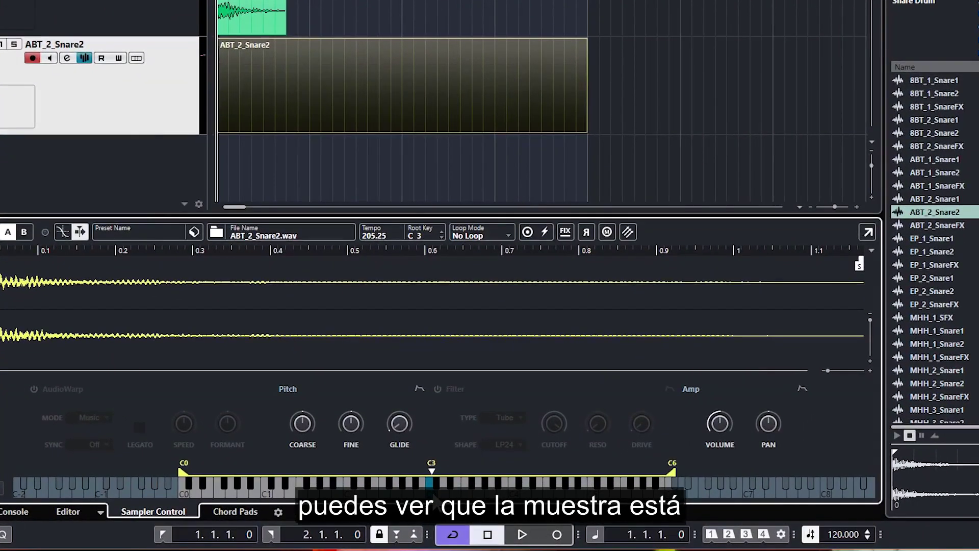
{"action": "left_click", "coordinate": [435, 492]}
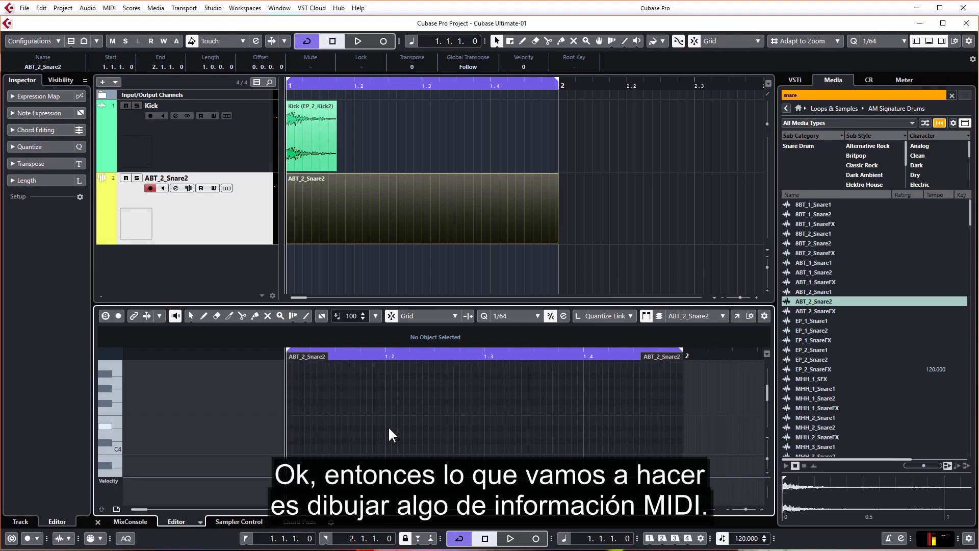
Step: Draw C3 snare notes on beats 2 and 4, extending the beat-4 note to bar 2
{"action": "scroll", "coordinate": [182, 415], "scroll_direction": "down", "scroll_amount": 3}
{"action": "scroll", "coordinate": [183, 415], "scroll_direction": "down", "scroll_amount": 4}
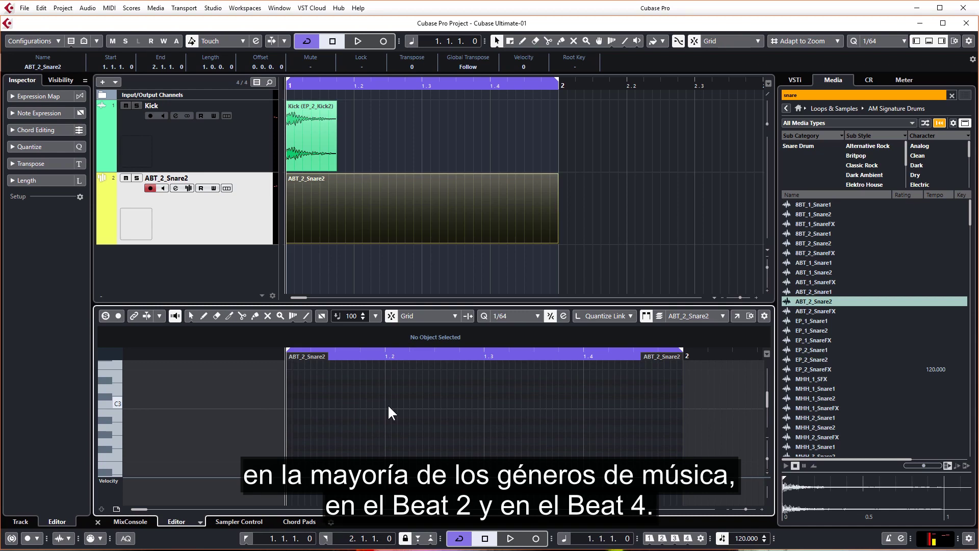
{"action": "key", "text": "alt"}
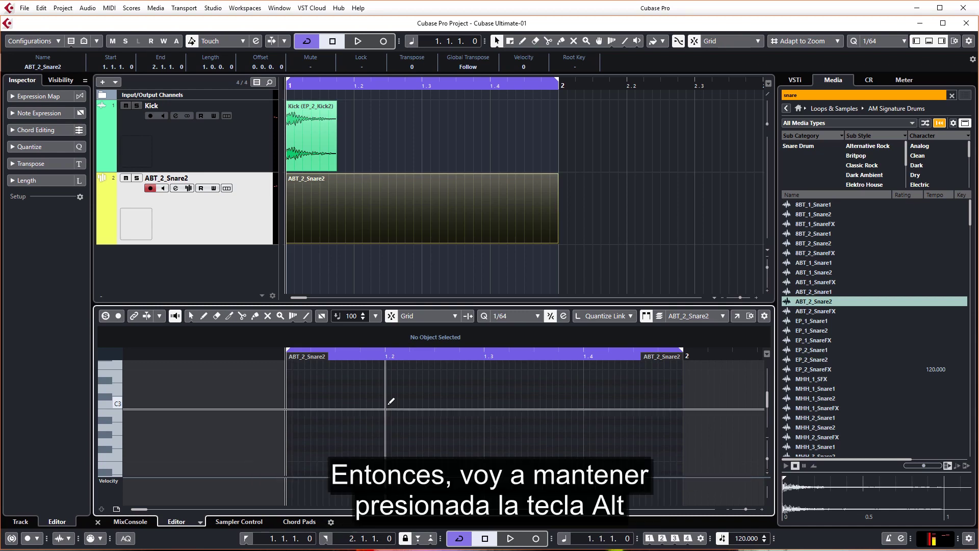
{"action": "left_click", "coordinate": [386, 408]}
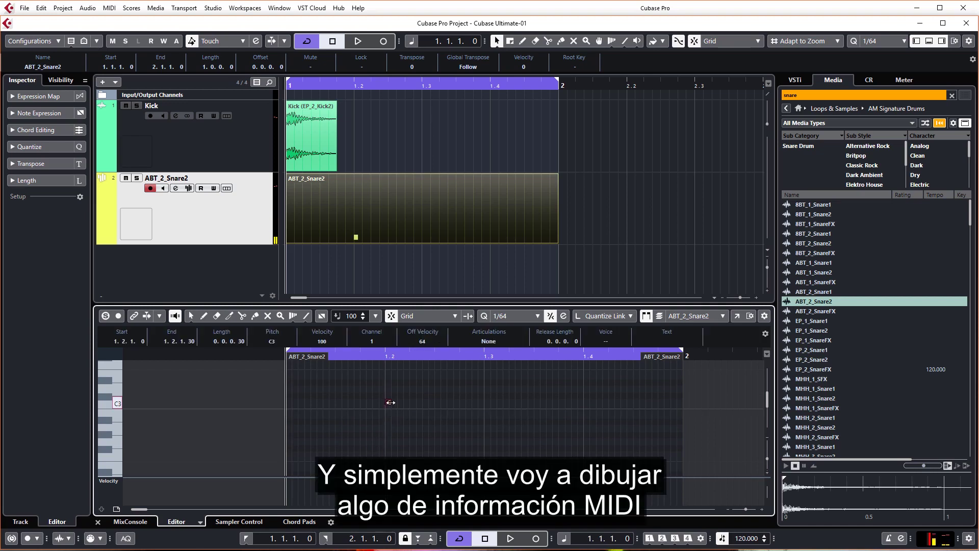
{"action": "left_click_drag", "start_coordinate": [386, 408], "coordinate": [482, 405]}
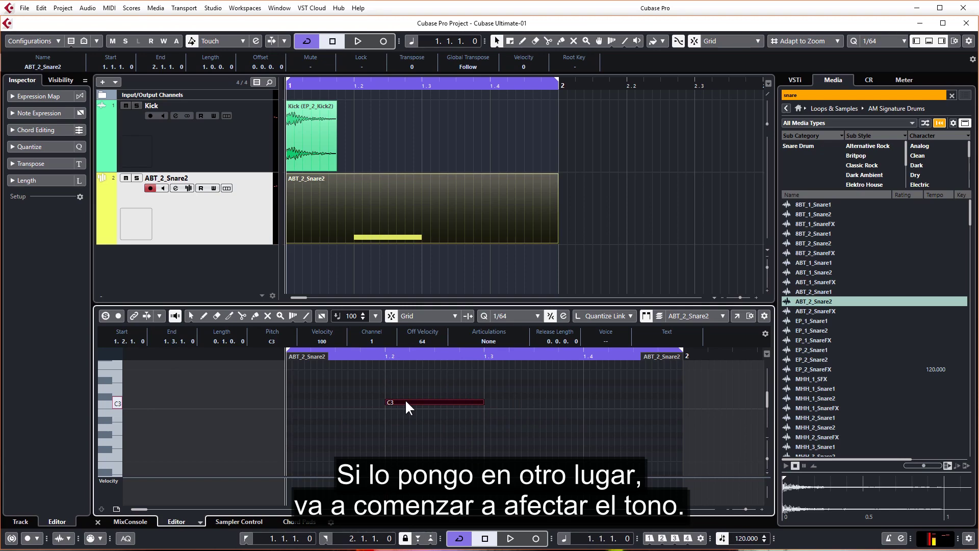
{"action": "mouse_move", "coordinate": [406, 402]}
{"action": "left_mouse_down"}
{"action": "mouse_move", "coordinate": [405, 379]}
{"action": "mouse_move", "coordinate": [406, 456]}
{"action": "mouse_move", "coordinate": [405, 410]}
{"action": "left_mouse_up"}
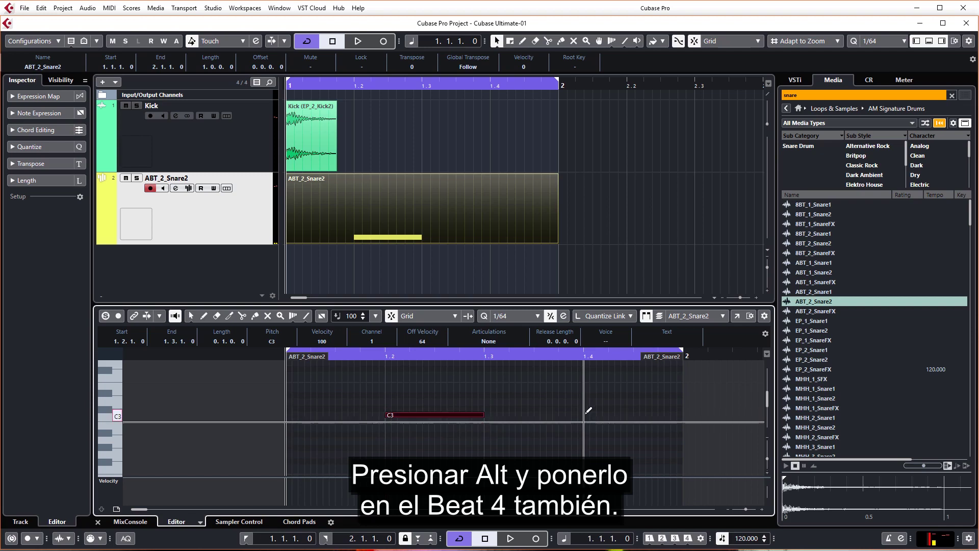
{"action": "left_click", "coordinate": [586, 414], "text": "alt"}
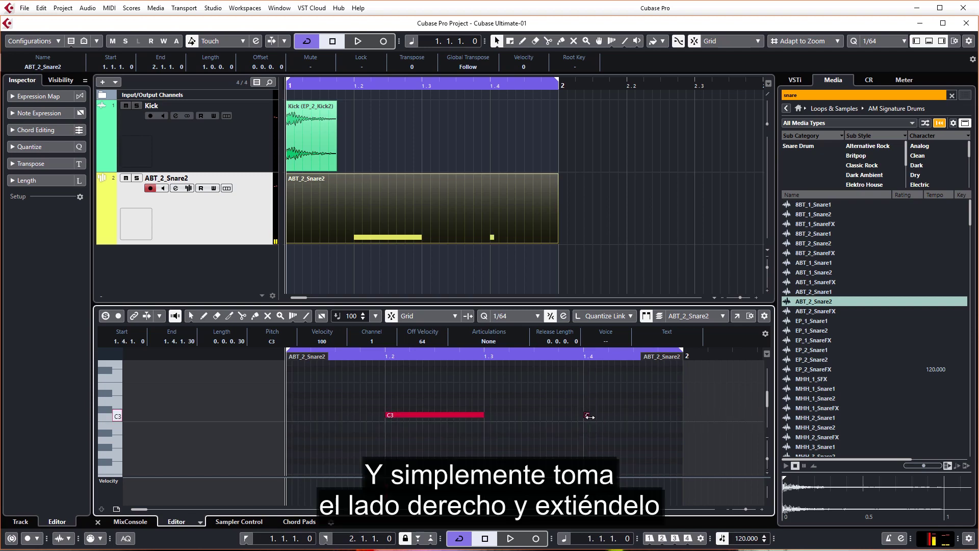
{"action": "left_click_drag", "start_coordinate": [589, 416], "coordinate": [676, 421]}
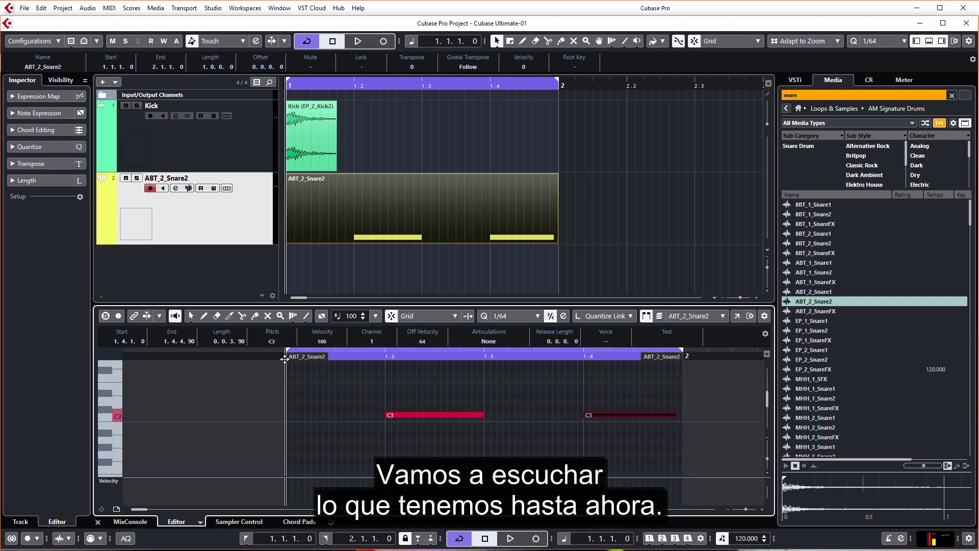
{"action": "left_click", "coordinate": [277, 253]}
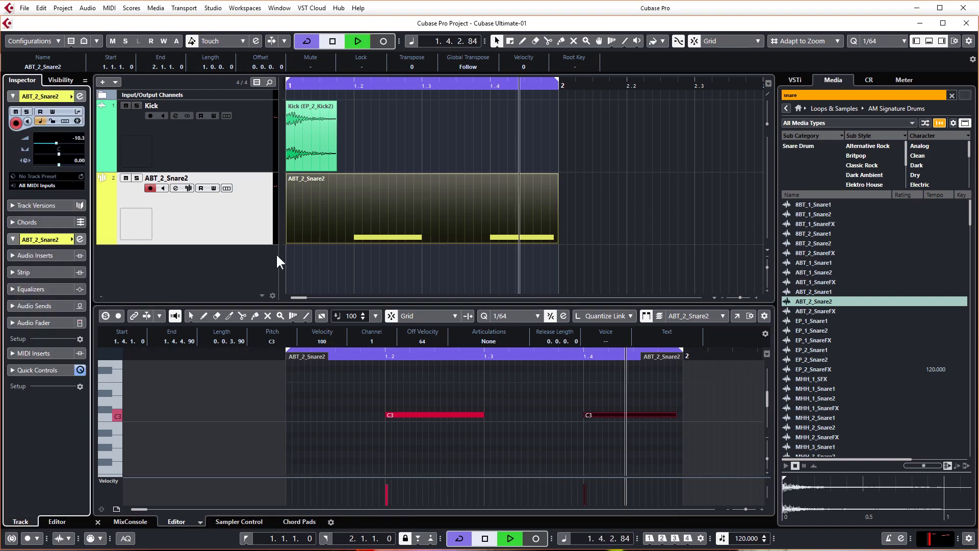
{"action": "key", "text": "space"}
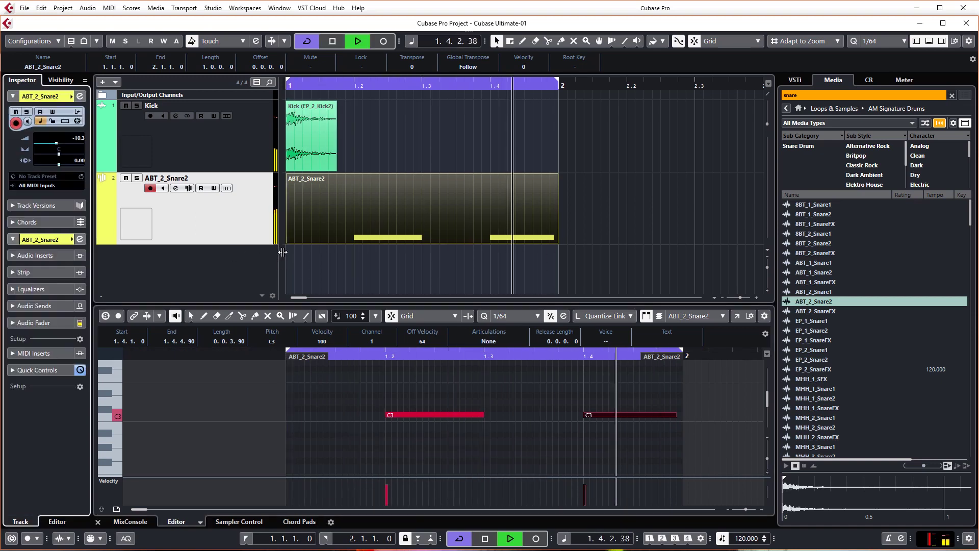
{"action": "key", "text": "space"}
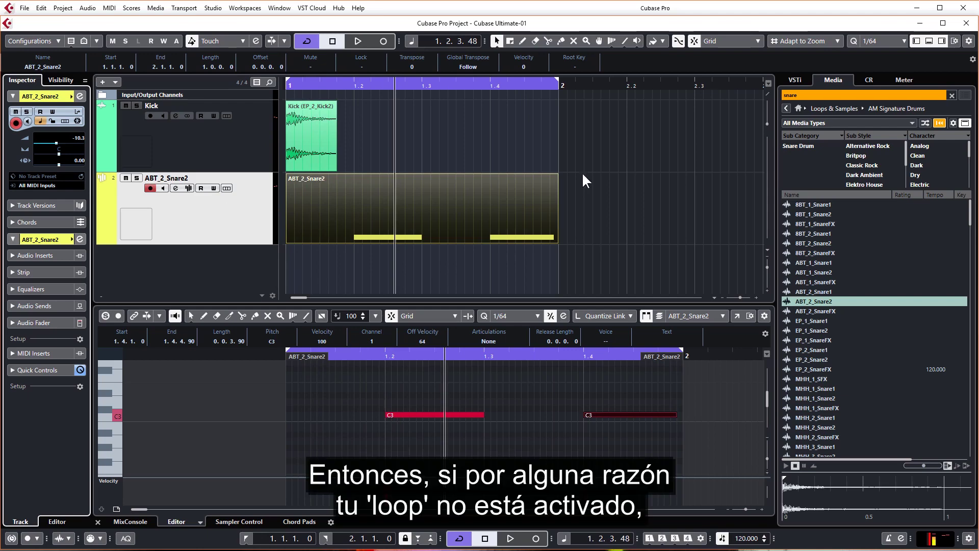
{"action": "left_click", "coordinate": [305, 41]}
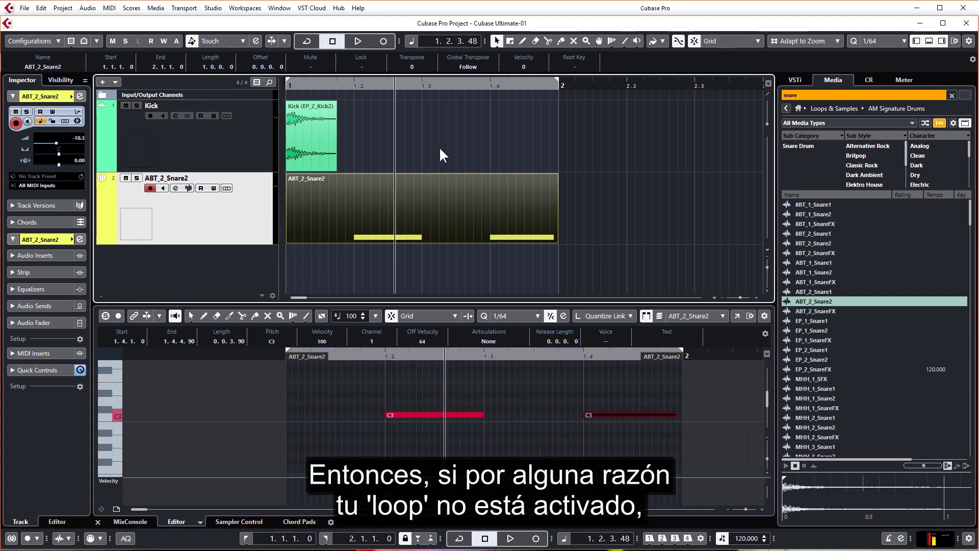
{"action": "left_click", "coordinate": [305, 40]}
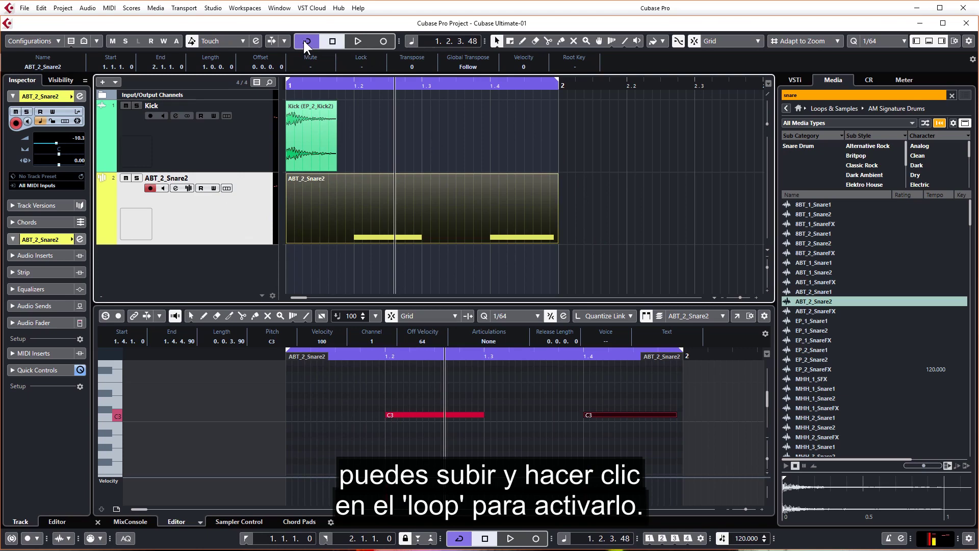
{"action": "left_click", "coordinate": [305, 41]}
{"action": "left_click", "coordinate": [679, 191]}
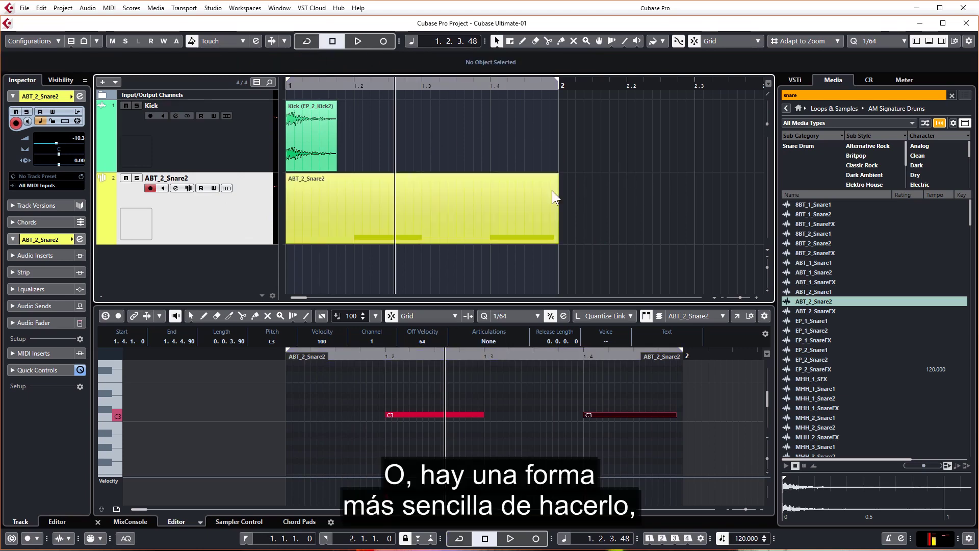
{"action": "left_click", "coordinate": [467, 191]}
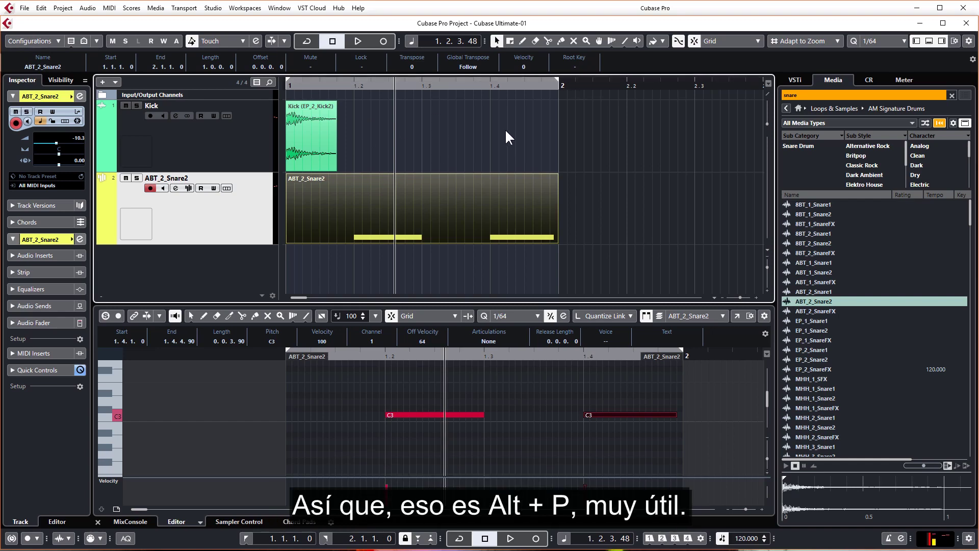
{"action": "key", "text": "KP_Divide"}
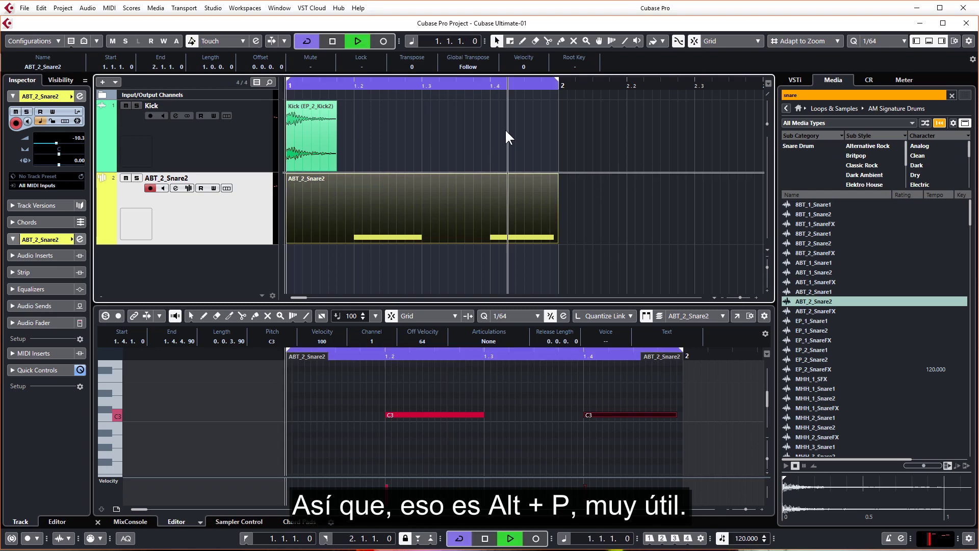
{"action": "key", "text": "space"}
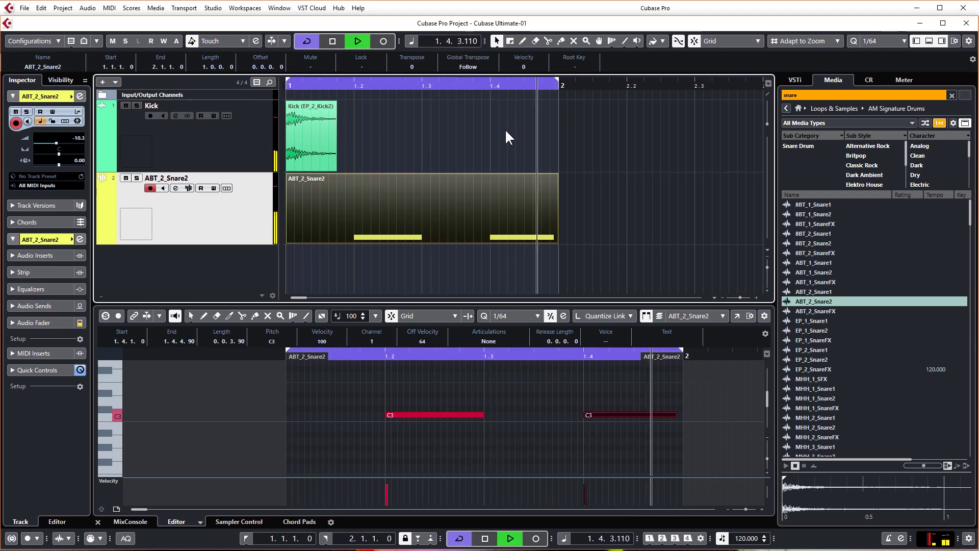
{"action": "key", "text": "space"}
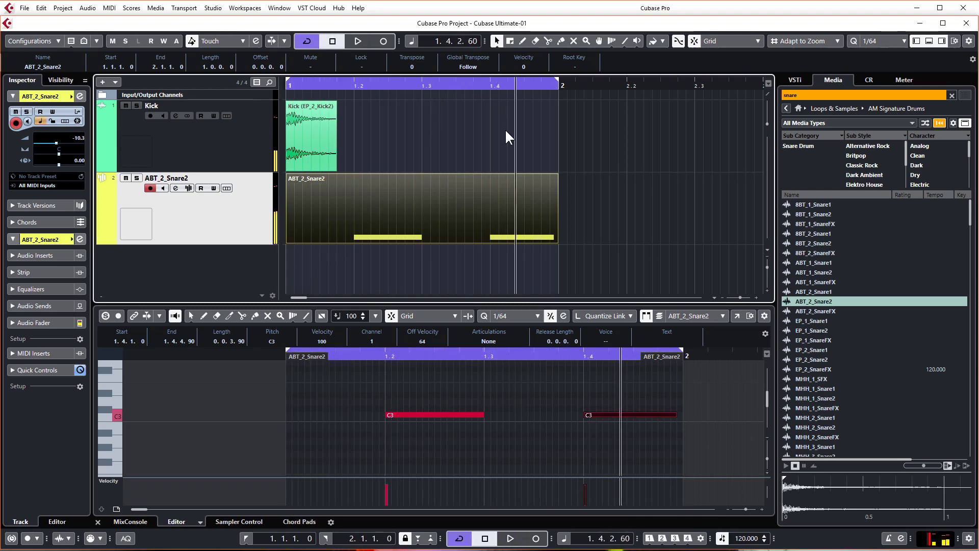
{"action": "left_click", "coordinate": [605, 179]}
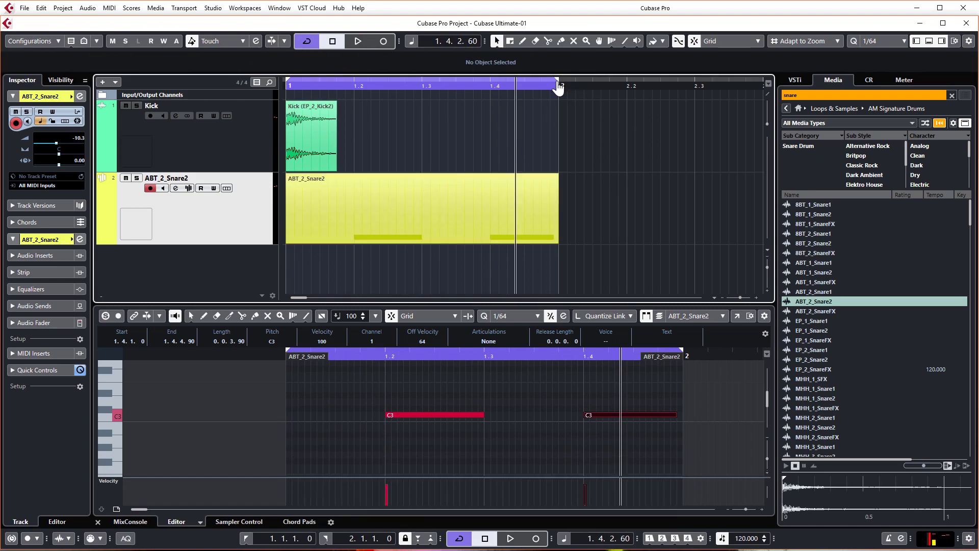
{"action": "left_click_drag", "start_coordinate": [558, 85], "coordinate": [404, 86]}
{"action": "left_click_drag", "start_coordinate": [458, 101], "coordinate": [558, 111]}
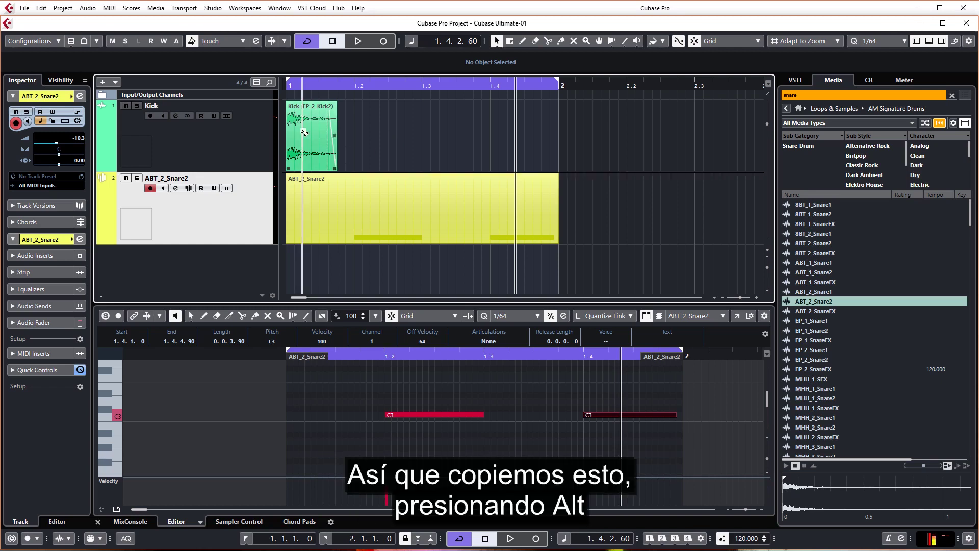
Step: Copy the kick hit to 1.3.2 (shortened) and 1.3.3, then play the pattern back
{"action": "left_click_drag", "start_coordinate": [304, 132], "coordinate": [451, 133]}
{"action": "left_click_drag", "start_coordinate": [489, 169], "coordinate": [452, 171]}
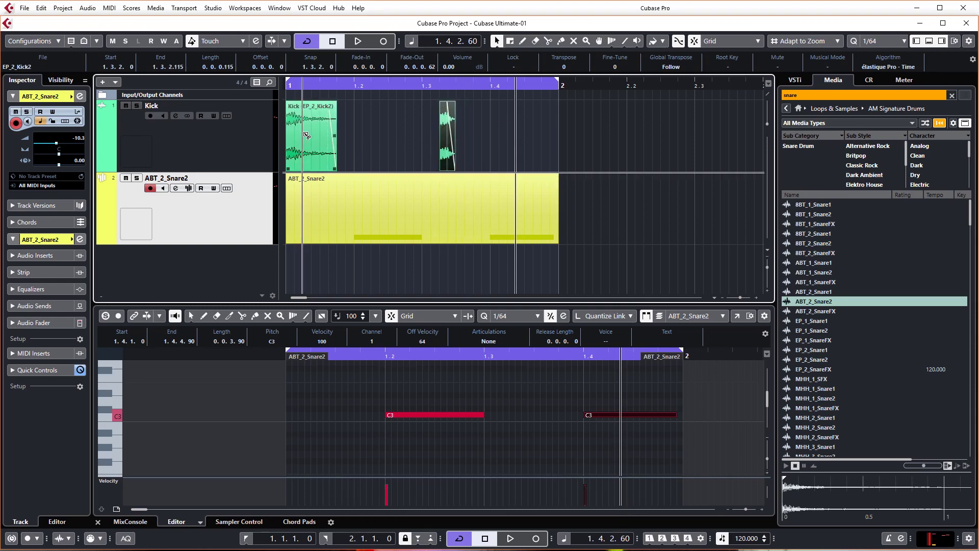
{"action": "left_click_drag", "start_coordinate": [304, 146], "coordinate": [475, 155]}
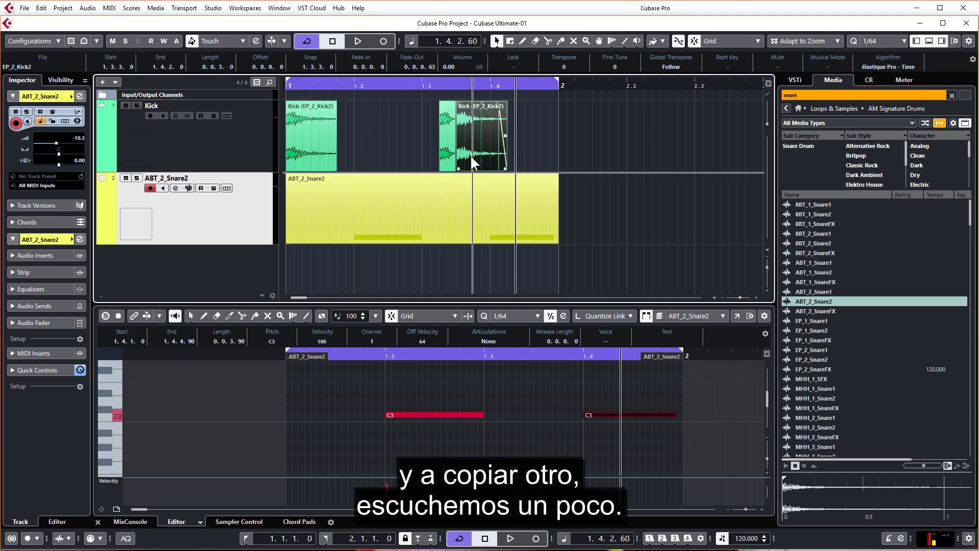
{"action": "key", "text": "space"}
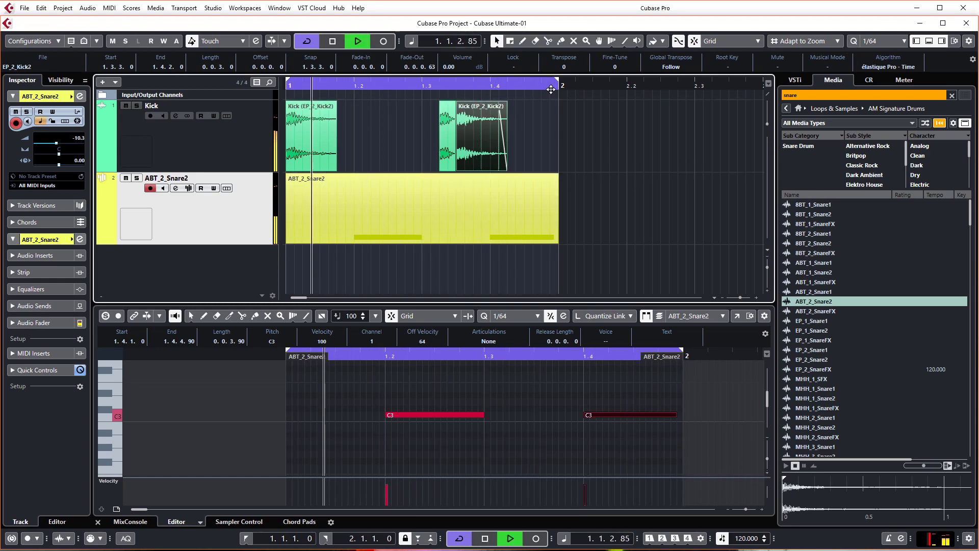
{"action": "key", "text": "space"}
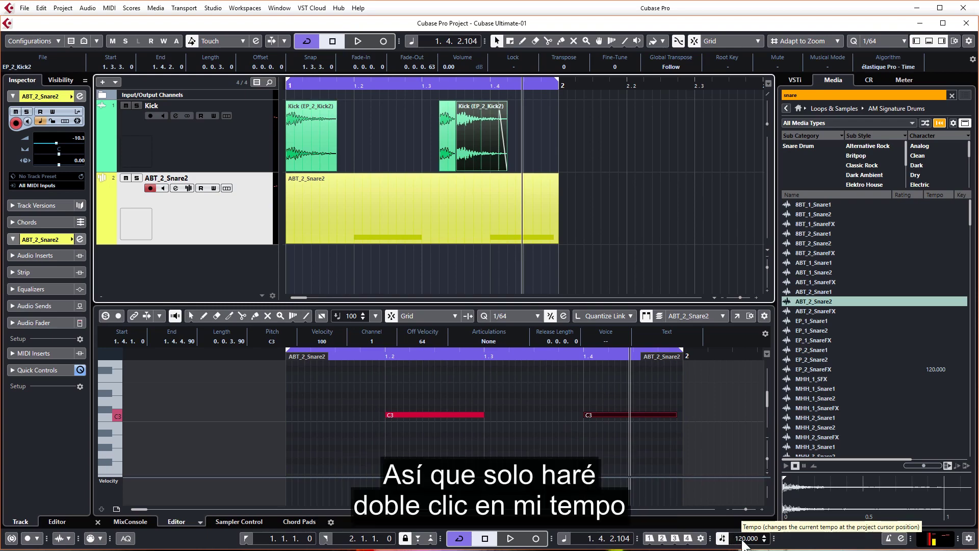
Step: Set the project tempo to 70 BPM and play back from near bar 2
{"action": "double_click", "coordinate": [739, 538]}
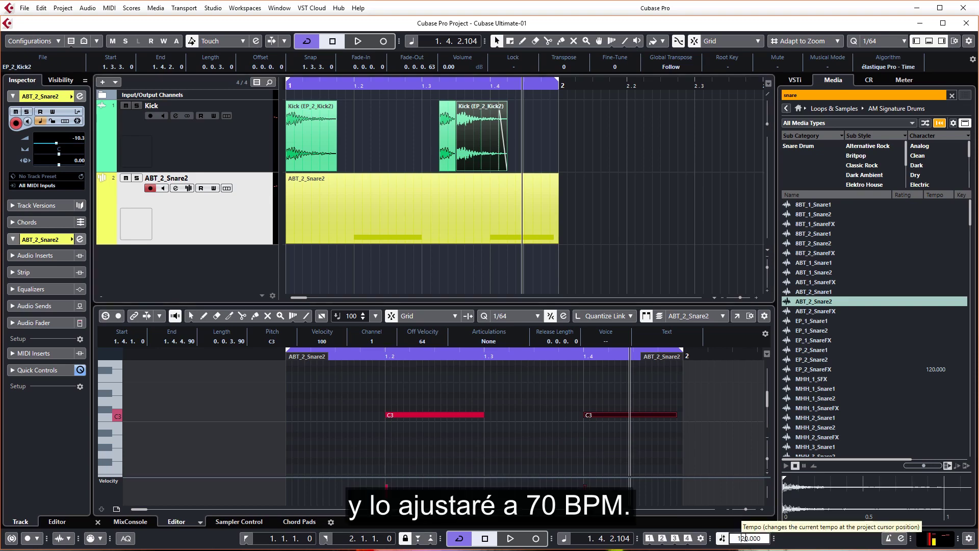
{"action": "type", "text": "70"}
{"action": "key", "text": "Return"}
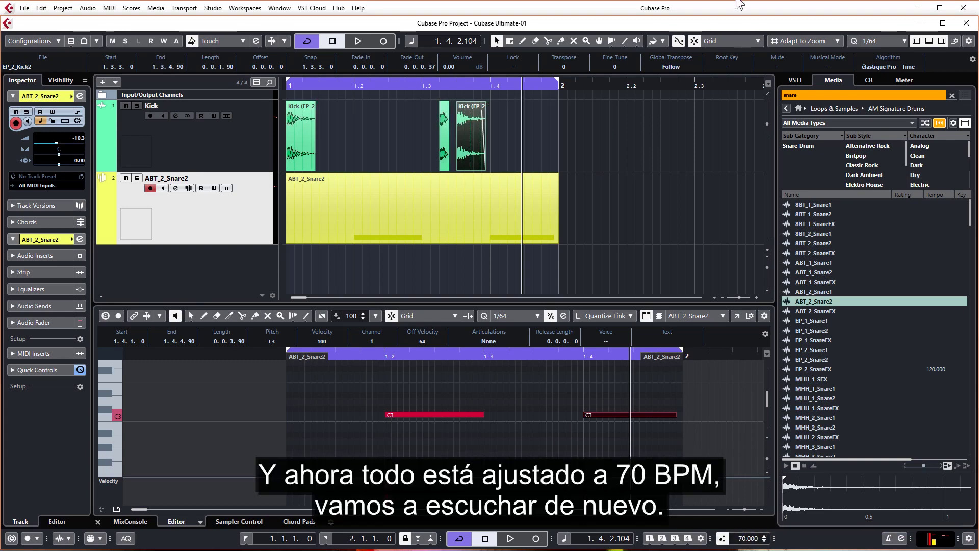
{"action": "left_click", "coordinate": [550, 81]}
{"action": "key", "text": "space"}
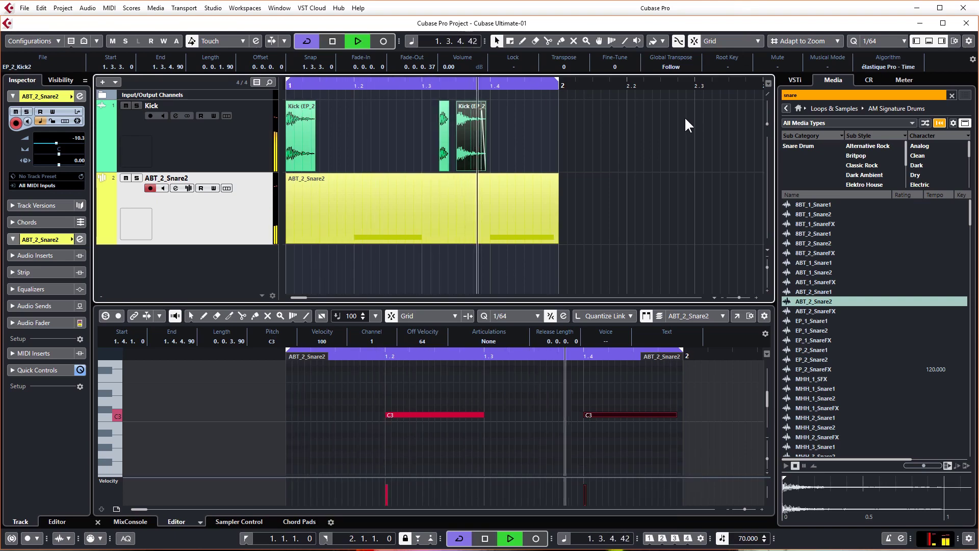
{"action": "key", "text": "space"}
Step: Lengthen the short kick hit up to the next kick and play the result
{"action": "left_click", "coordinate": [451, 190]}
{"action": "mouse_move", "coordinate": [449, 167]}
{"action": "left_mouse_down"}
{"action": "mouse_move", "coordinate": [482, 171]}
{"action": "mouse_move", "coordinate": [455, 170]}
{"action": "left_mouse_up"}
{"action": "left_click", "coordinate": [459, 105]}
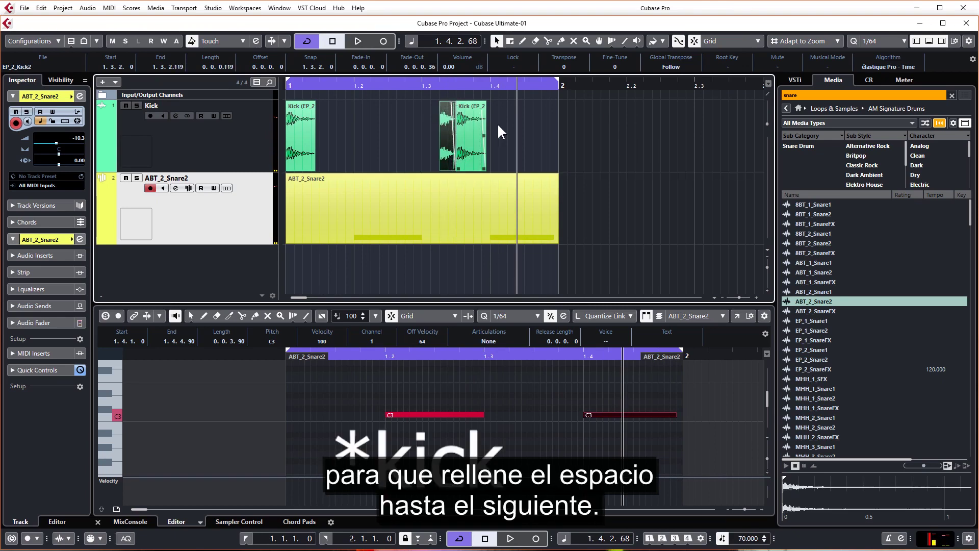
{"action": "key", "text": "space"}
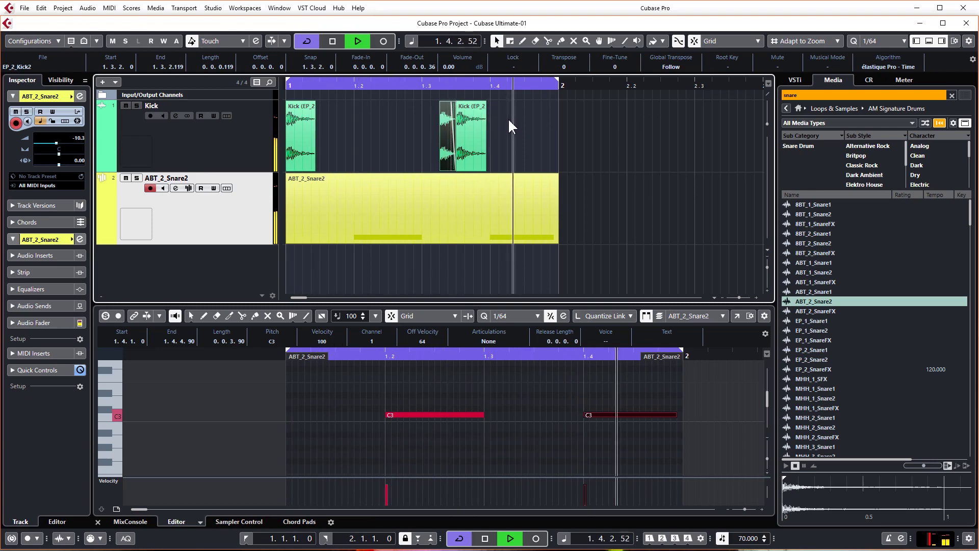
{"action": "key", "text": "space"}
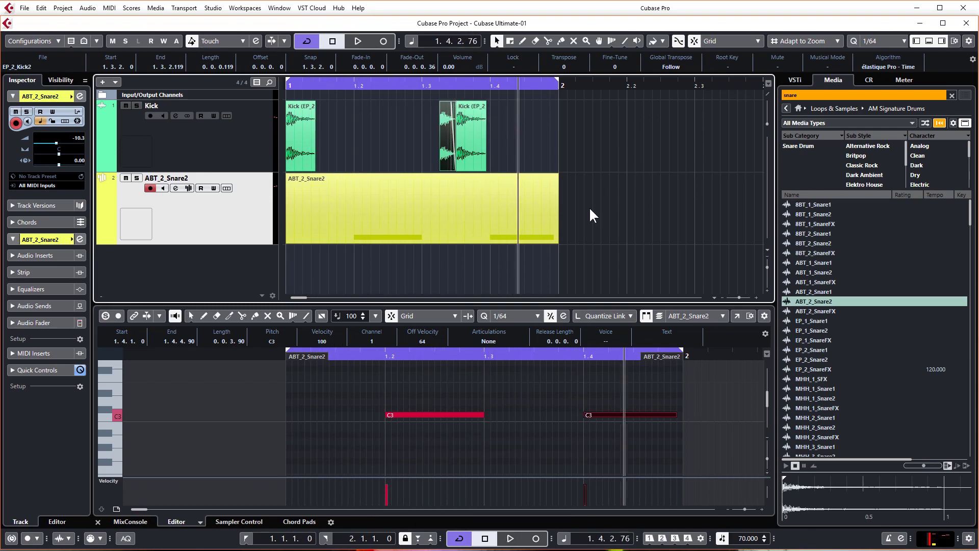
{"action": "left_click_drag", "start_coordinate": [632, 214], "coordinate": [308, 127]}
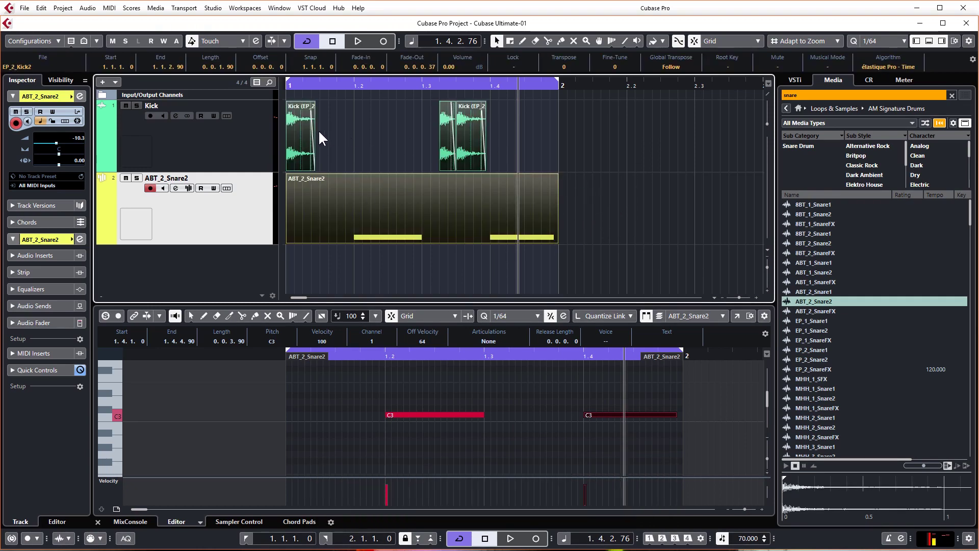
Step: Duplicate the kick and snare events into bar 2, extend the loop to bars 1–3, and play it
{"action": "key", "text": "ctrl+d"}
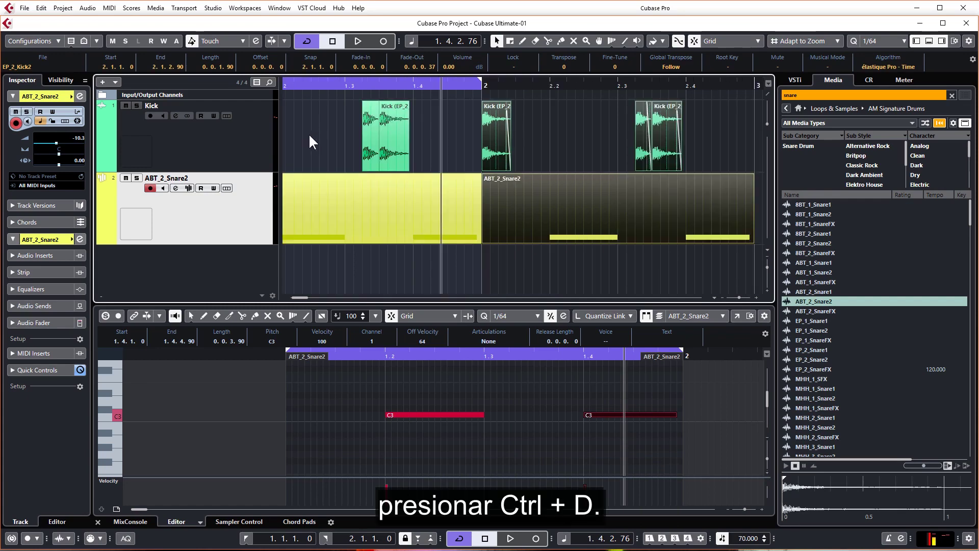
{"action": "key", "text": "g"}
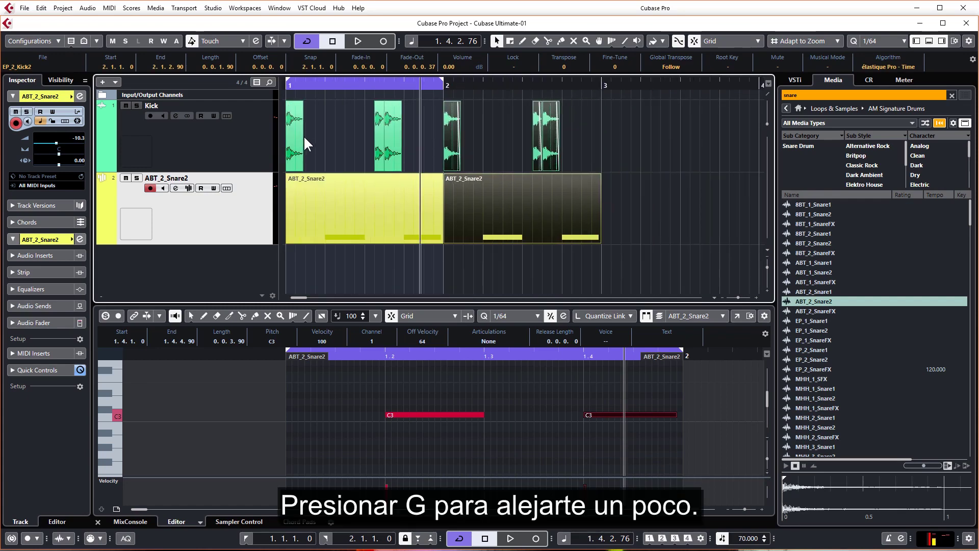
{"action": "key", "text": "h"}
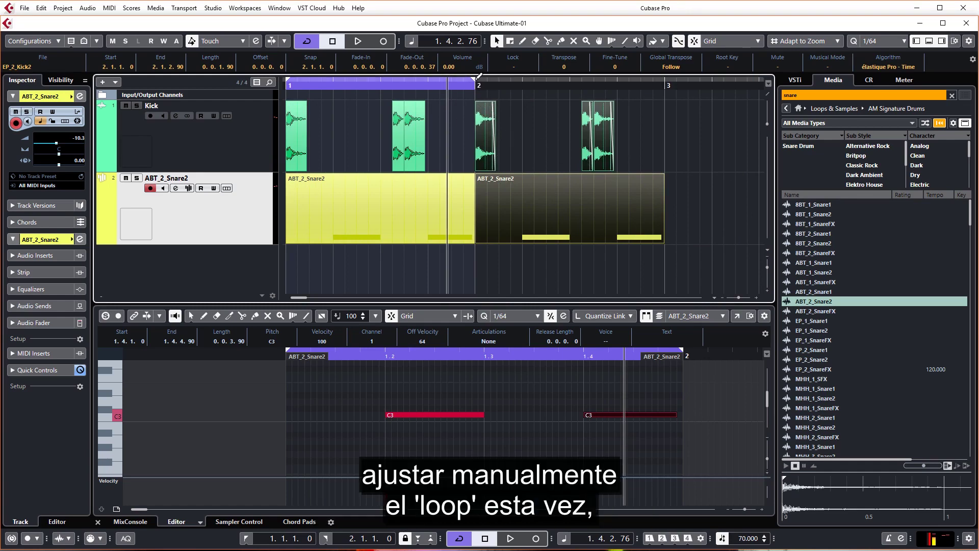
{"action": "left_click_drag", "start_coordinate": [478, 77], "coordinate": [662, 108]}
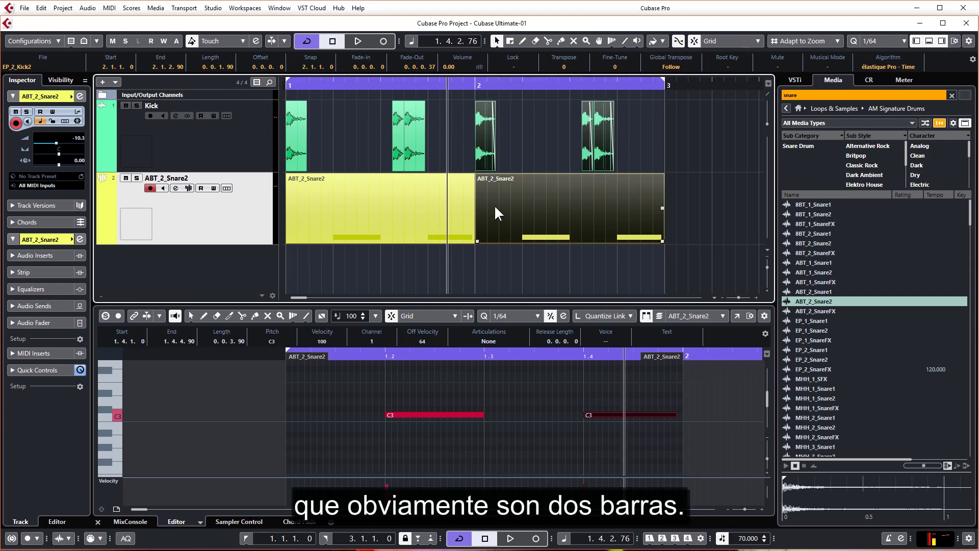
{"action": "key", "text": "space"}
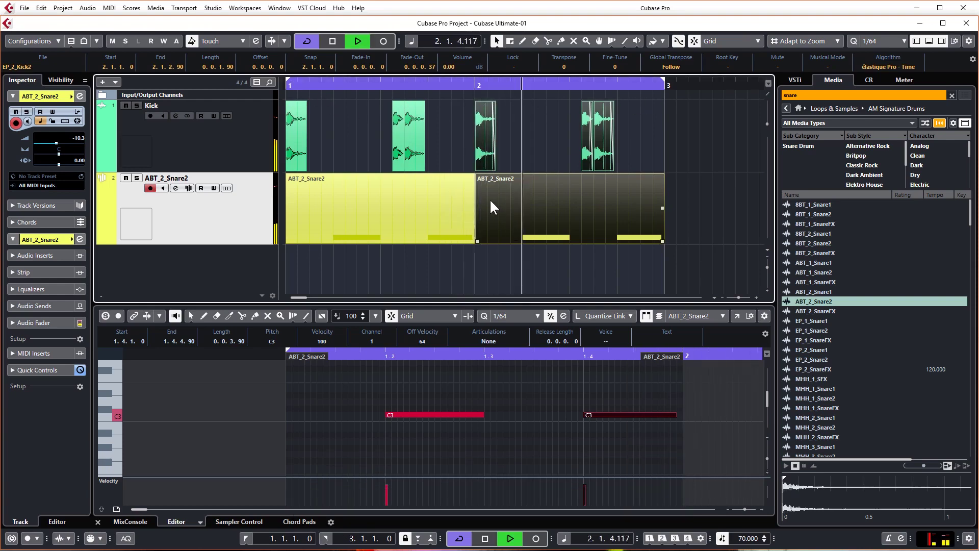
{"action": "key", "text": "space"}
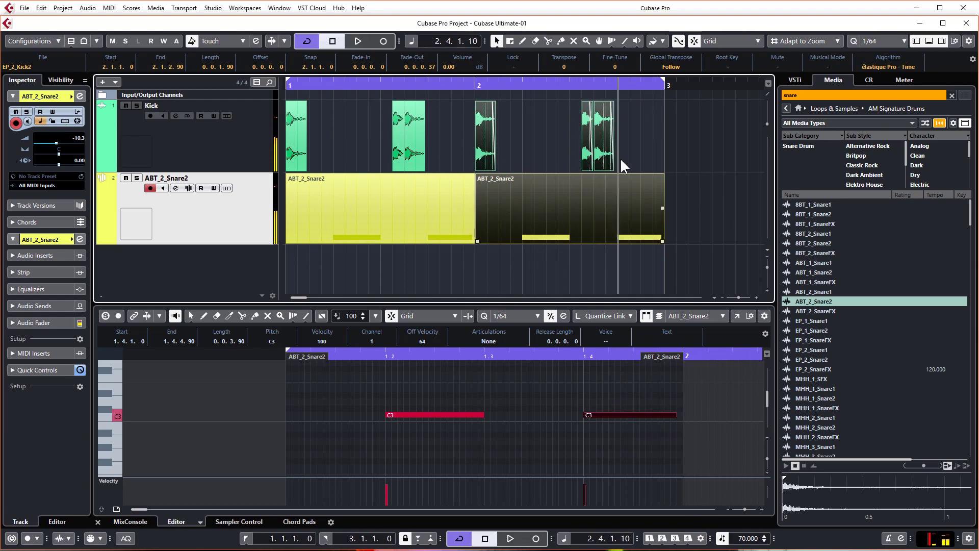
Step: Move the last two bar-2 kick hits earlier to 2.2.2.0 and 2.3.2.0, then play the loop
{"action": "left_click", "coordinate": [562, 118]}
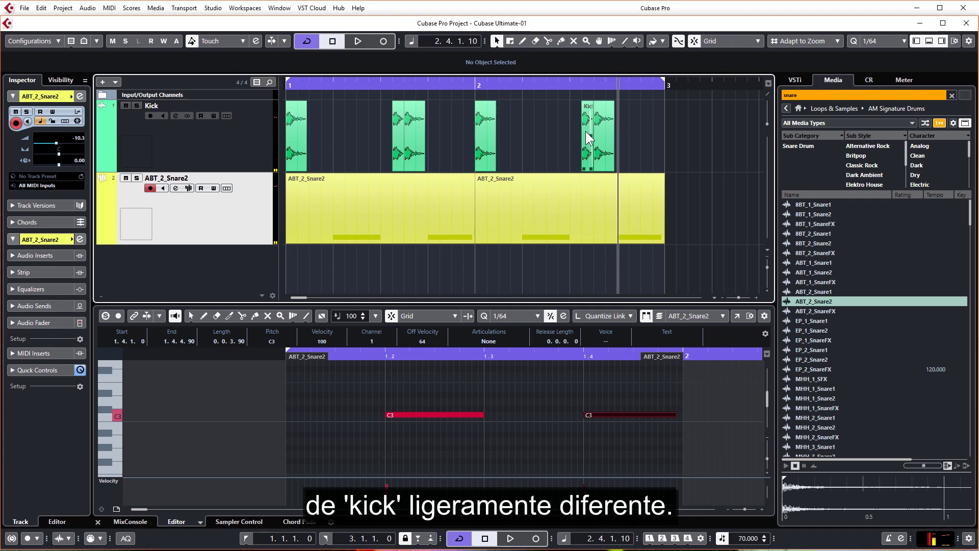
{"action": "left_click_drag", "start_coordinate": [587, 137], "coordinate": [539, 135]}
{"action": "mouse_move", "coordinate": [603, 132]}
{"action": "left_mouse_down"}
{"action": "mouse_move", "coordinate": [589, 137]}
{"action": "mouse_move", "coordinate": [612, 136]}
{"action": "left_mouse_up"}
{"action": "left_click", "coordinate": [540, 134]}
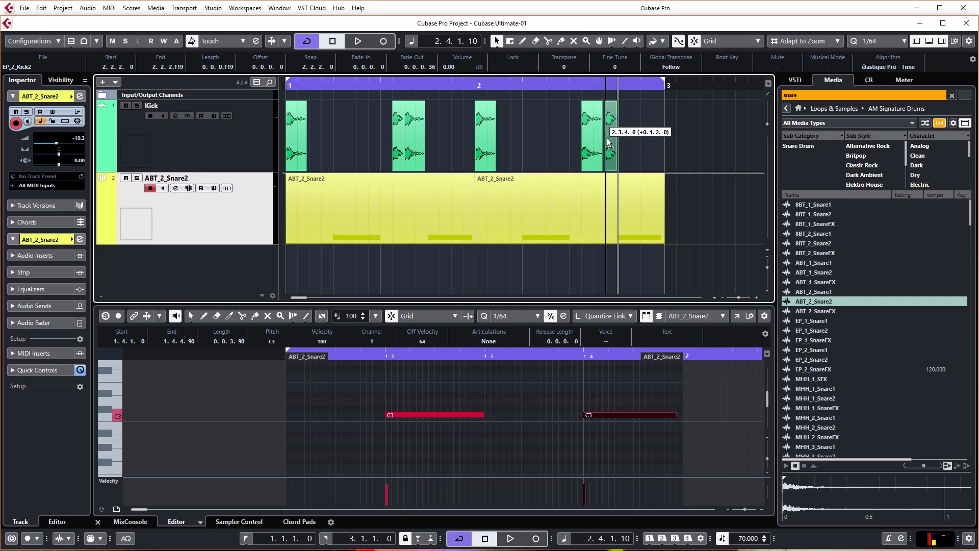
{"action": "left_click", "coordinate": [601, 167]}
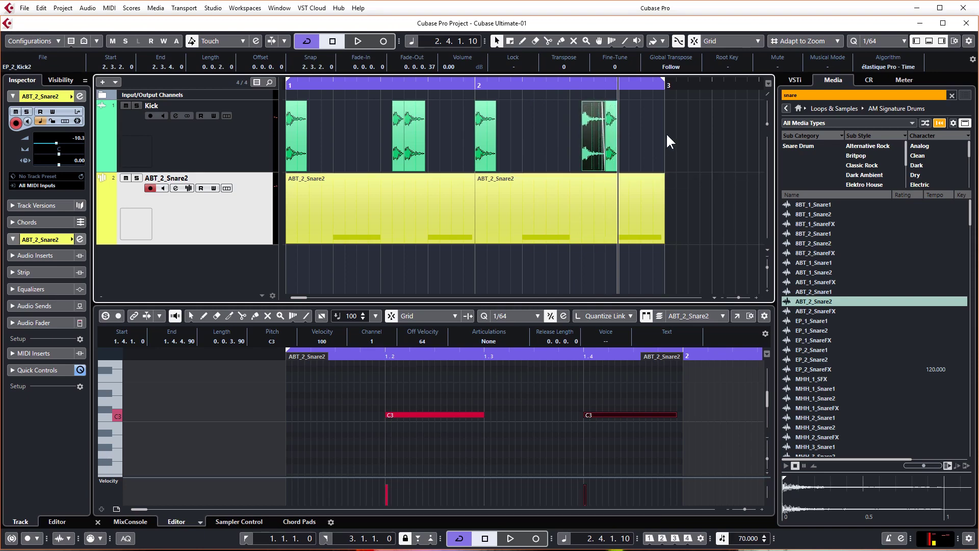
{"action": "key", "text": "space"}
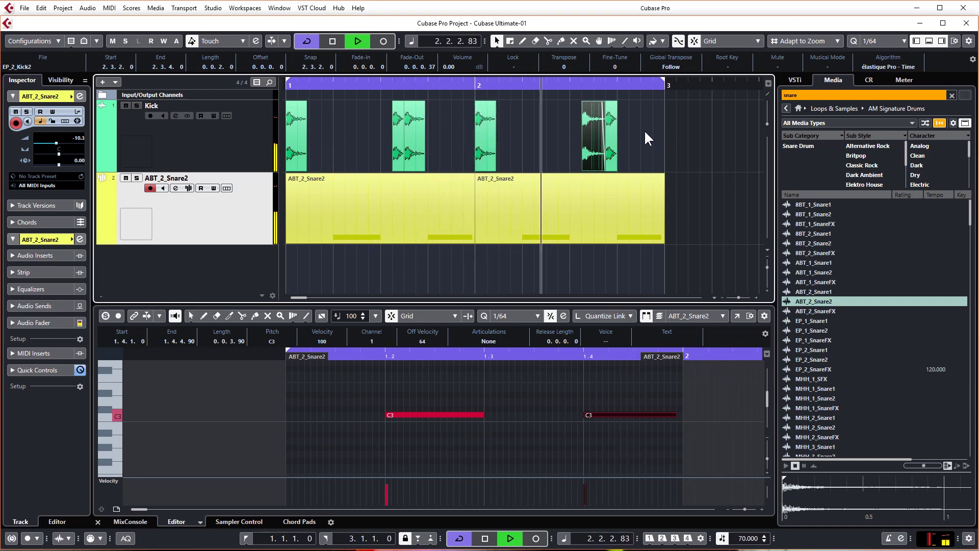
{"action": "key", "text": "space"}
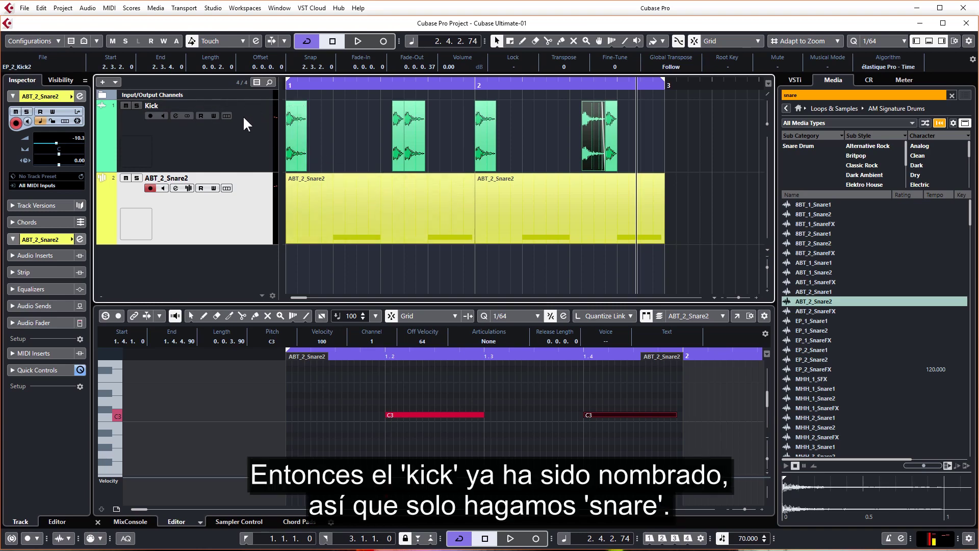
Step: Rename the ABT_2_Snare2 track to 'Snare', carrying the name to its parts
{"action": "double_click", "coordinate": [178, 179]}
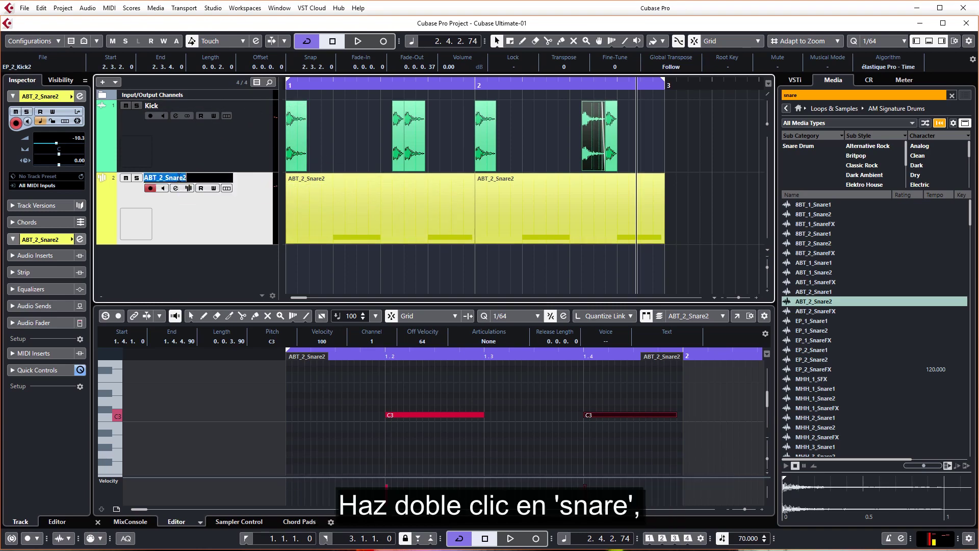
{"action": "type", "text": "Snare"}
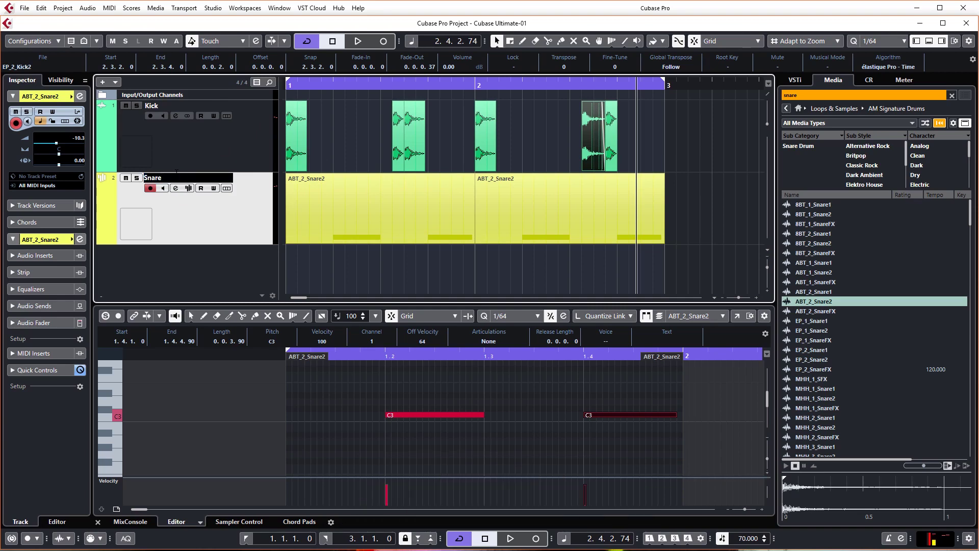
{"action": "key", "text": "shift+Return"}
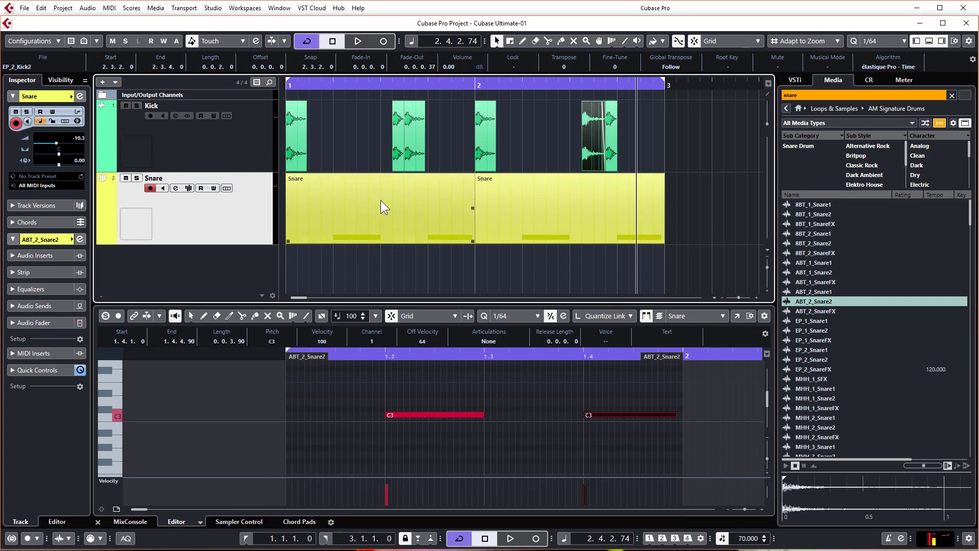
Step: Colour the first Snare event in bar 1 magenta, leaving the other Snare events yellow
{"action": "left_click", "coordinate": [433, 196]}
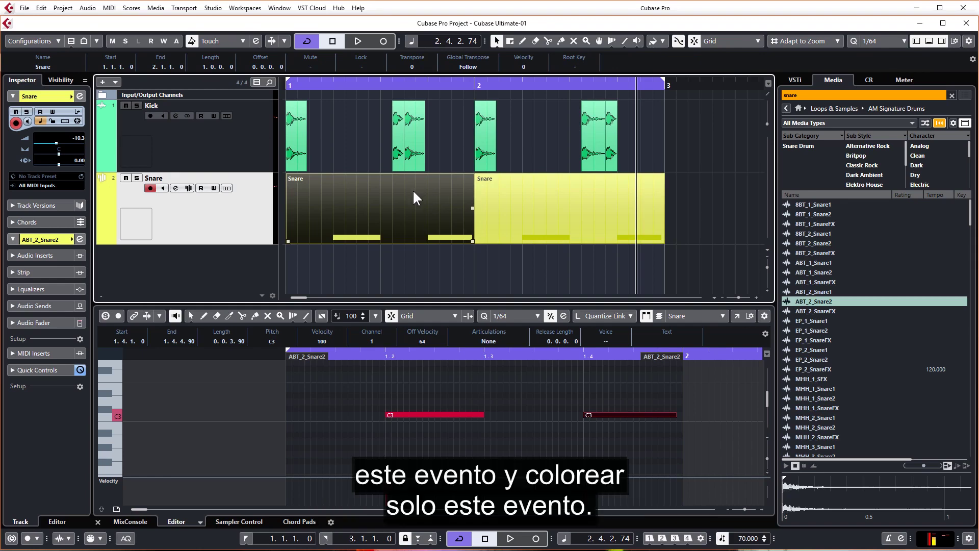
{"action": "left_click", "coordinate": [652, 39]}
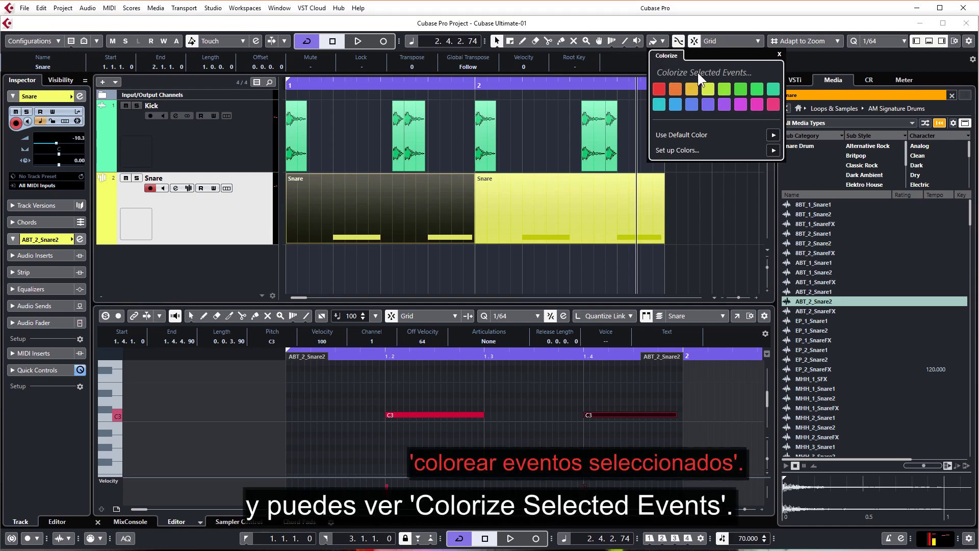
{"action": "left_click", "coordinate": [740, 104]}
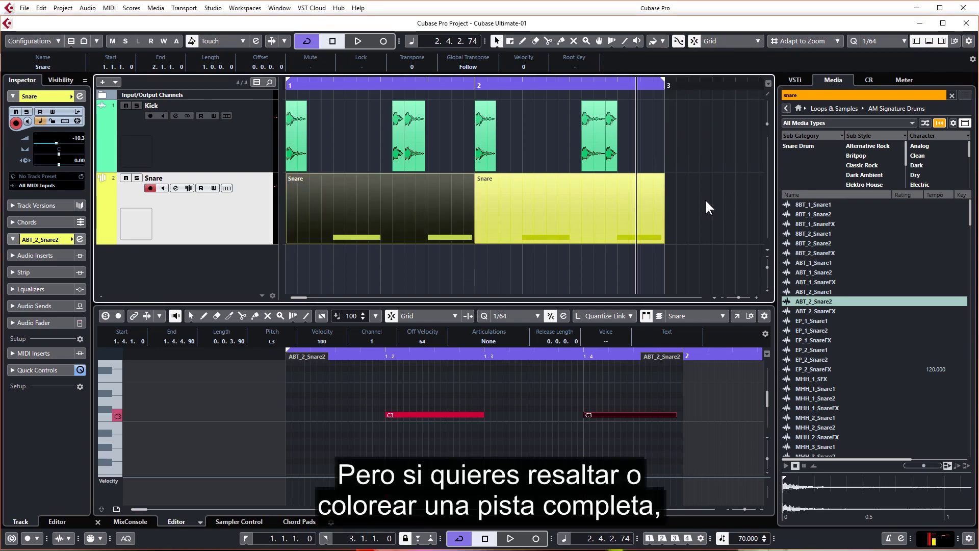
{"action": "left_click", "coordinate": [533, 278]}
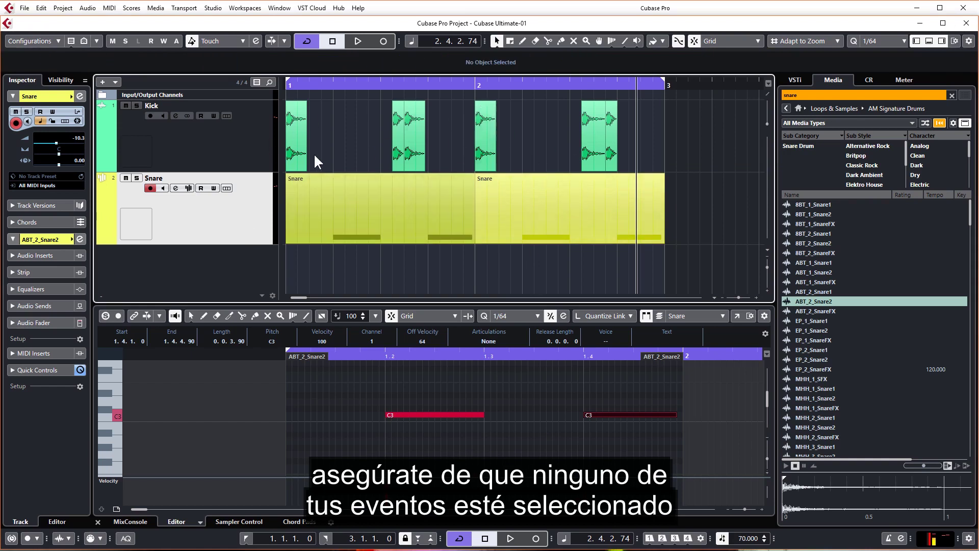
{"action": "left_click", "coordinate": [253, 163]}
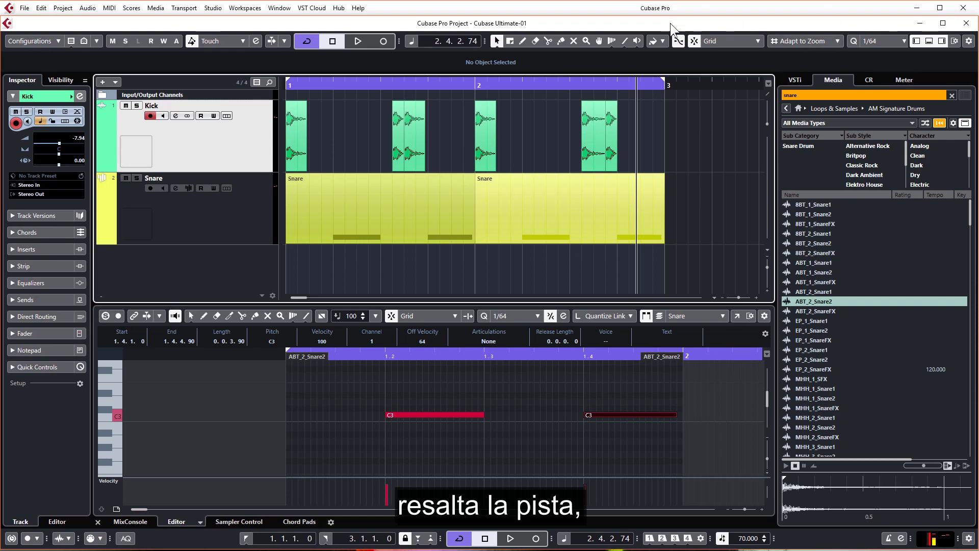
{"action": "left_click", "coordinate": [653, 41]}
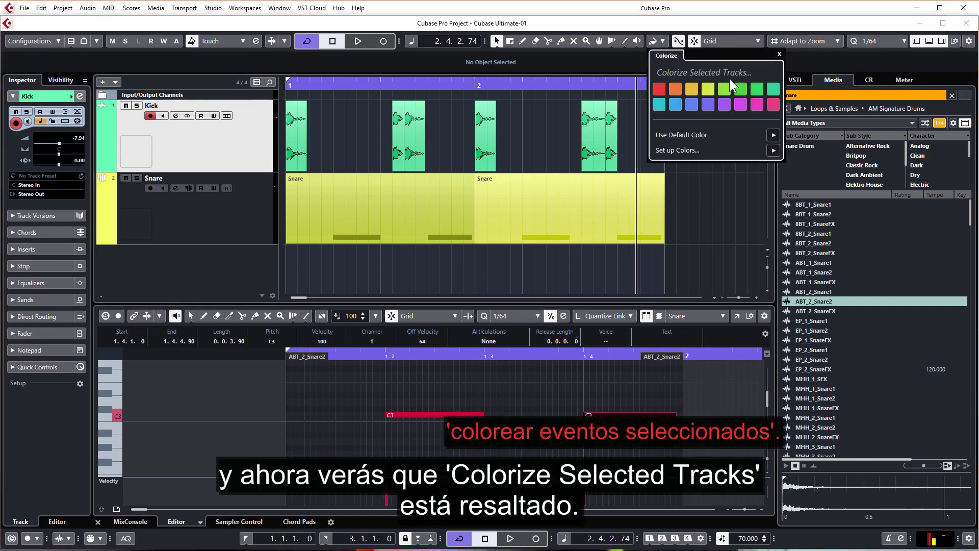
{"action": "left_click", "coordinate": [724, 104]}
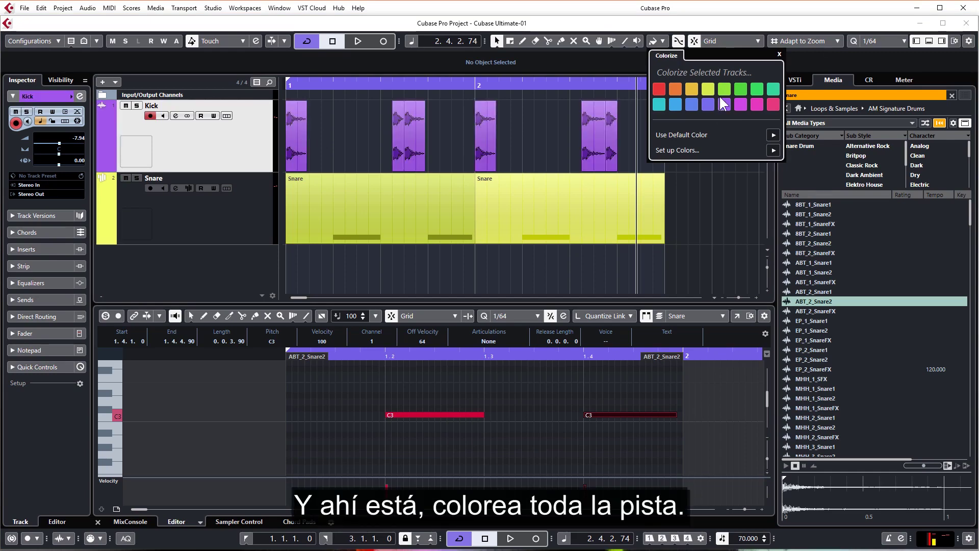
{"action": "left_click", "coordinate": [738, 89]}
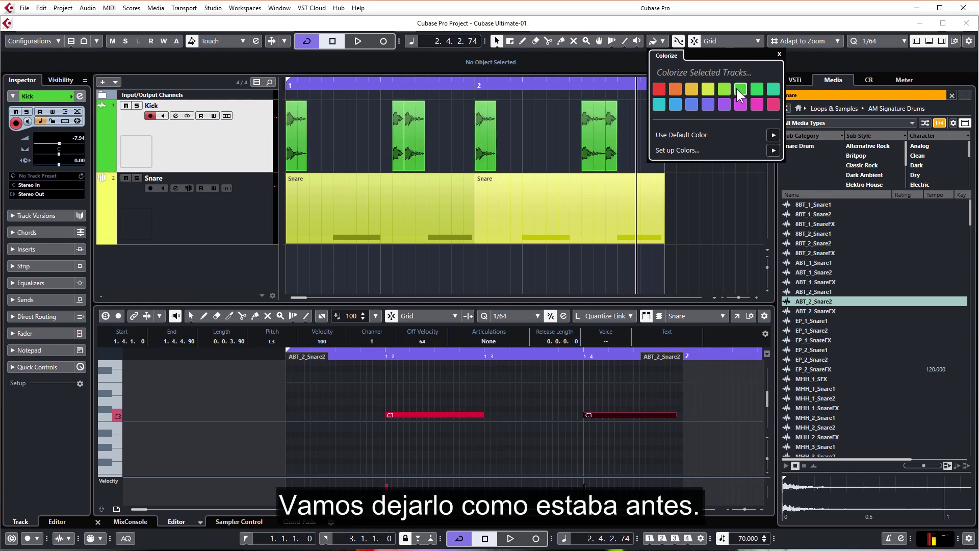